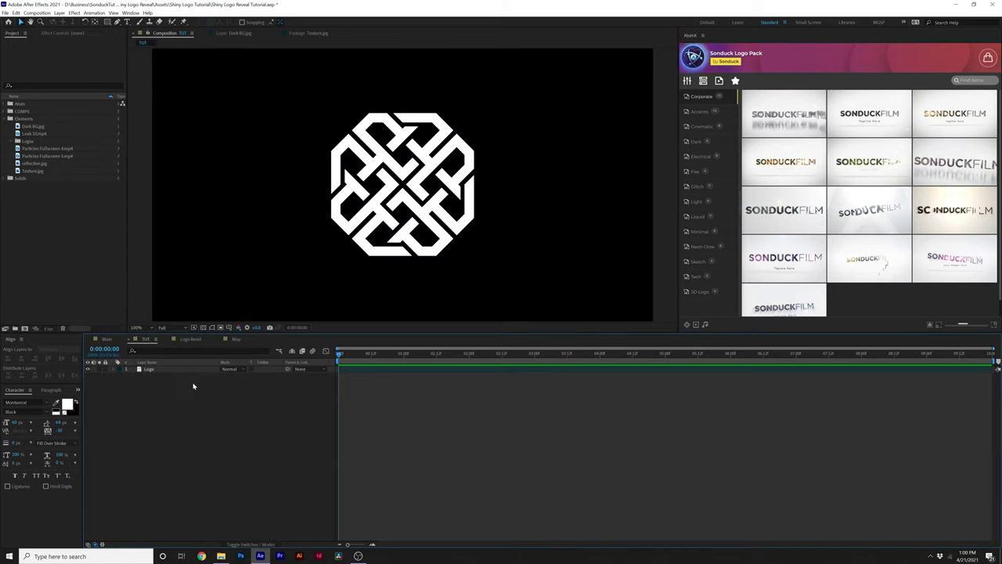
- Keyframe the Logo layer's scale and change it at a later point in time
click(147, 370)
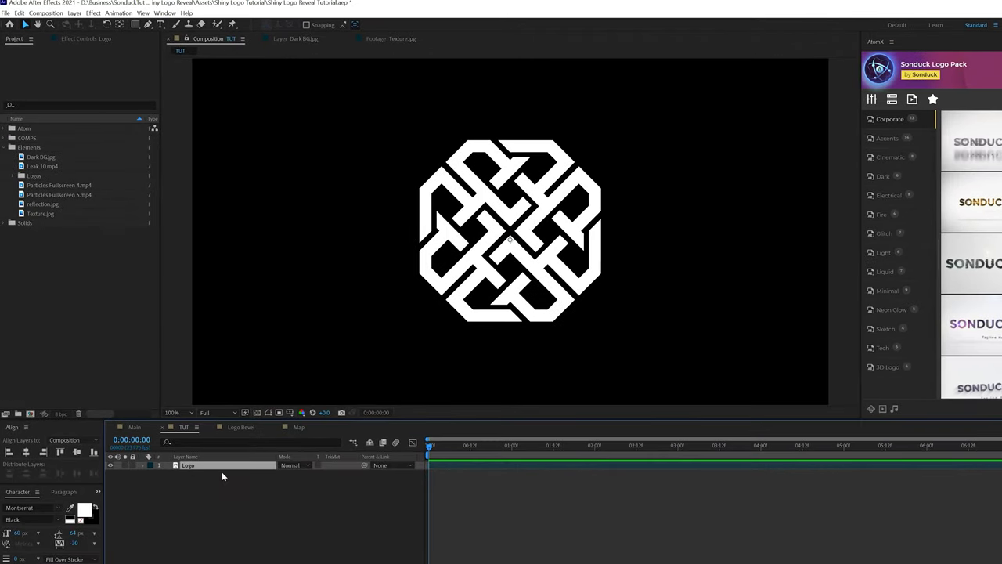
key(s)
click(168, 474)
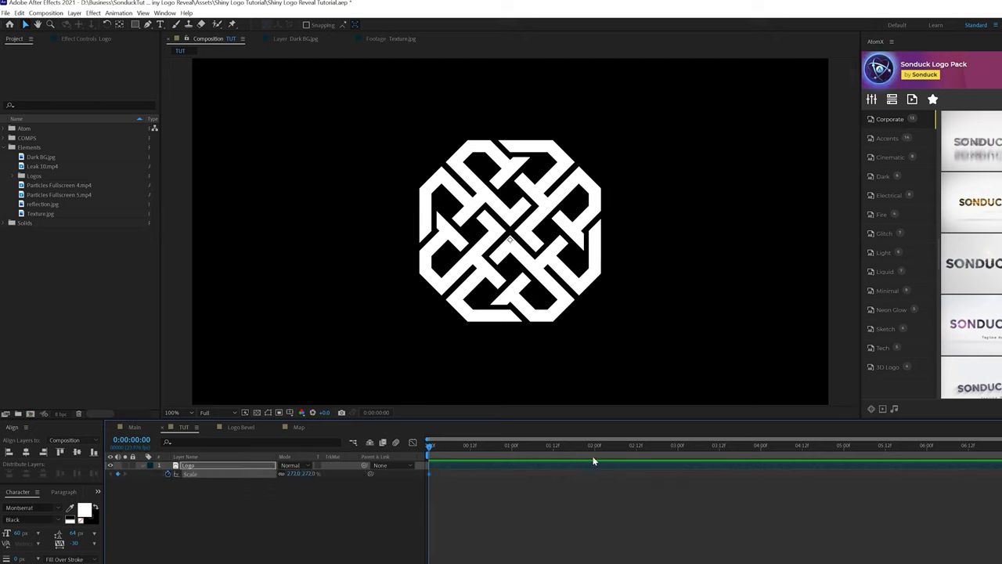
drag(592, 445, 1000, 444)
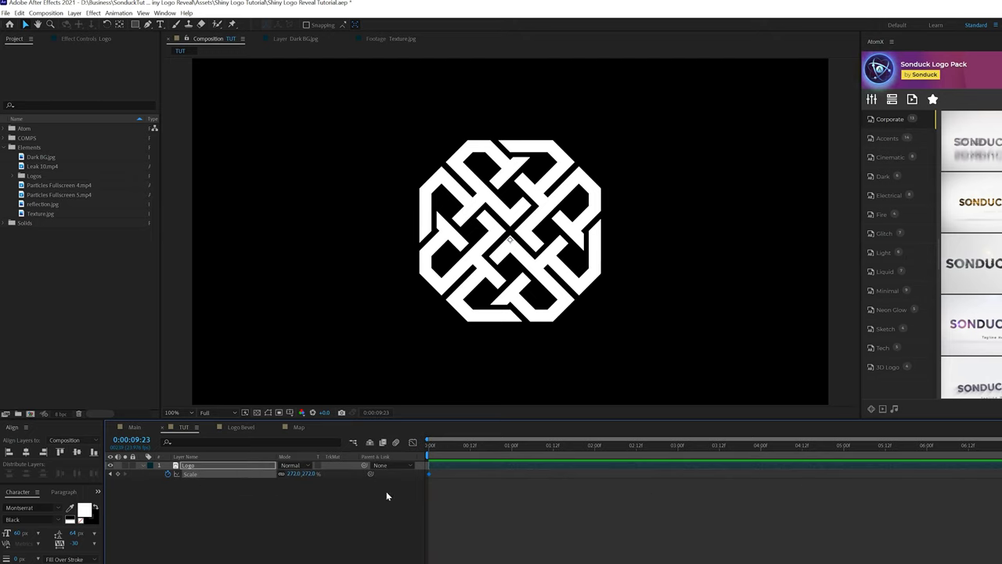
drag(289, 476, 261, 476)
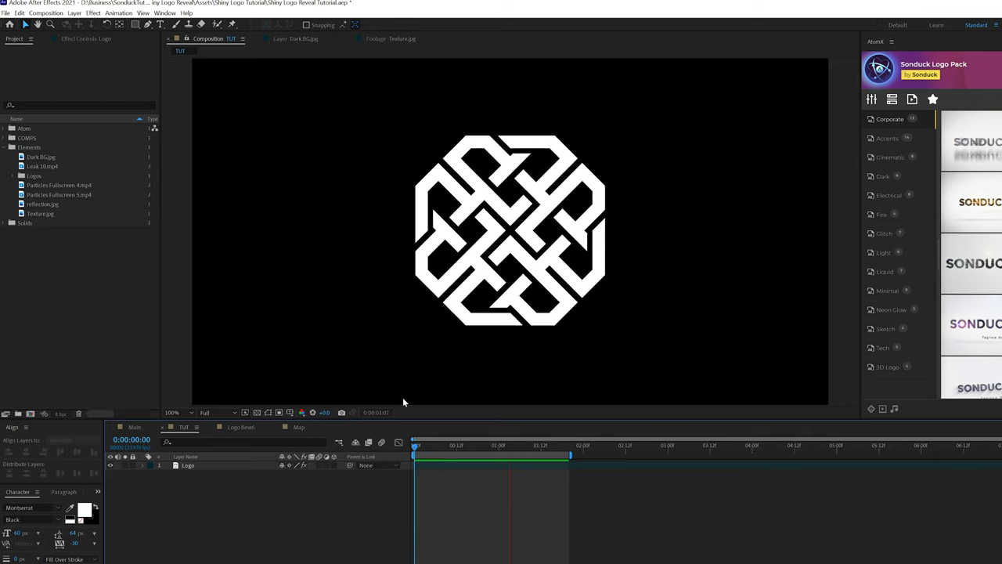
- Pre-compose the Logo layer as 'TUT Logo Placeholder', moving all attributes into it
click(185, 467)
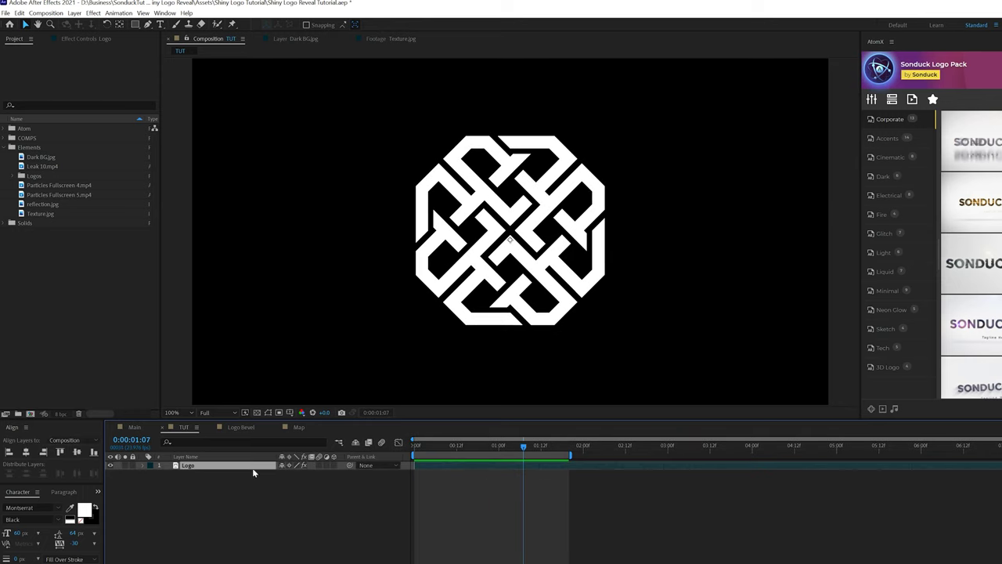
click(74, 13)
click(124, 310)
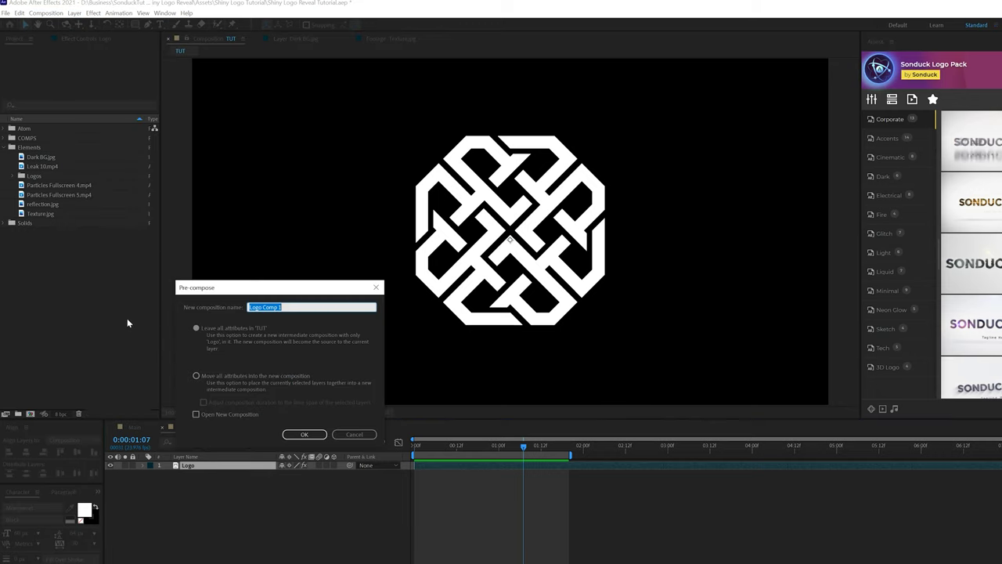
text(TUT Logo Placeholder)
click(196, 376)
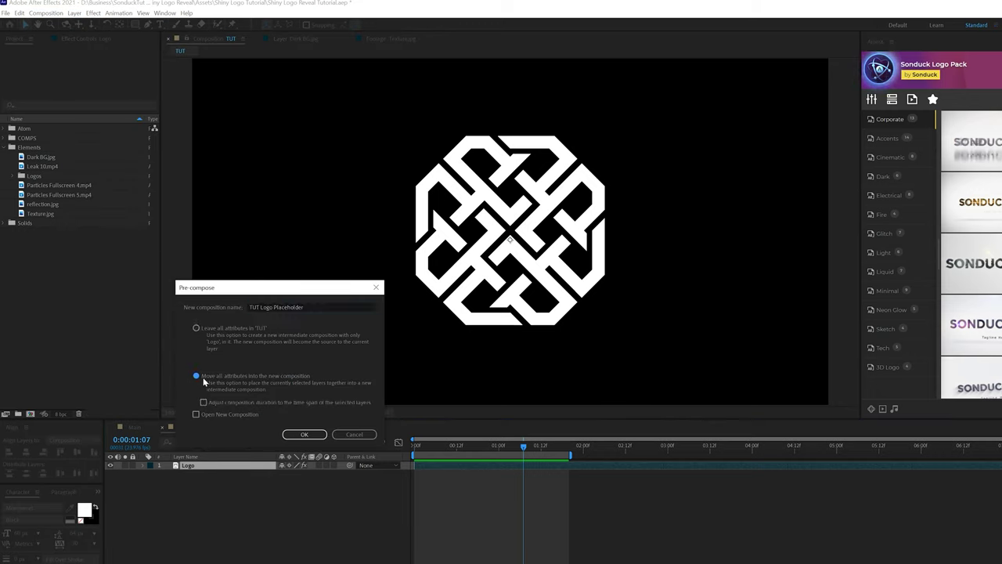
click(305, 434)
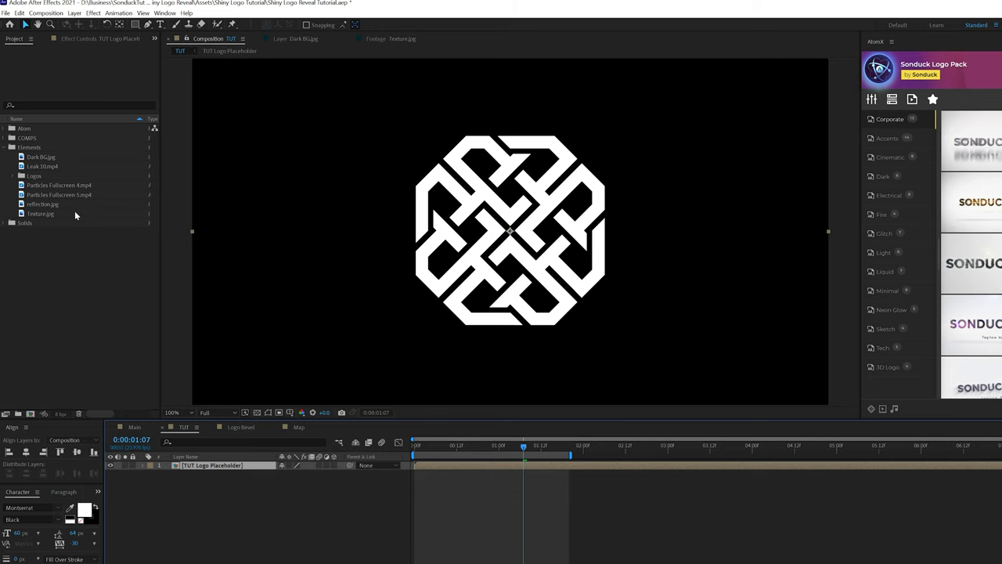
click(55, 214)
- Add Texture.jpg to the TUT composition and scale it down
drag(41, 218, 269, 528)
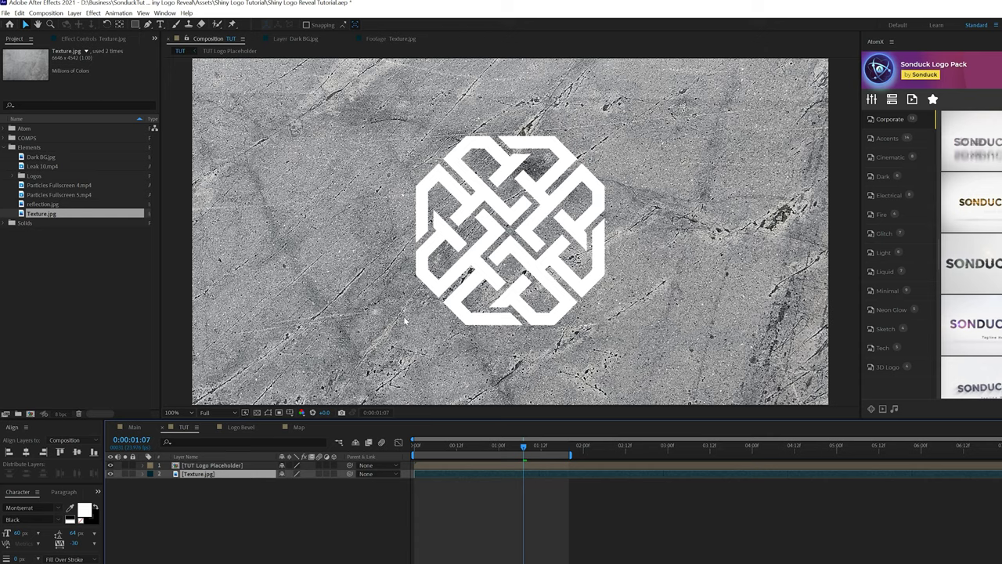
key(comma)
key(comma)
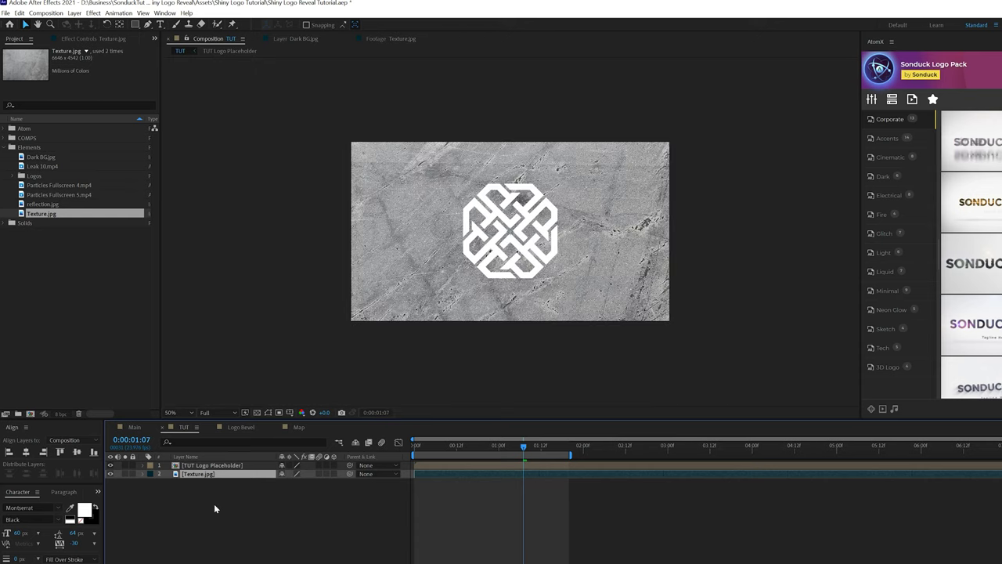
key(s)
drag(292, 486, 236, 481)
key(period)
key(period)
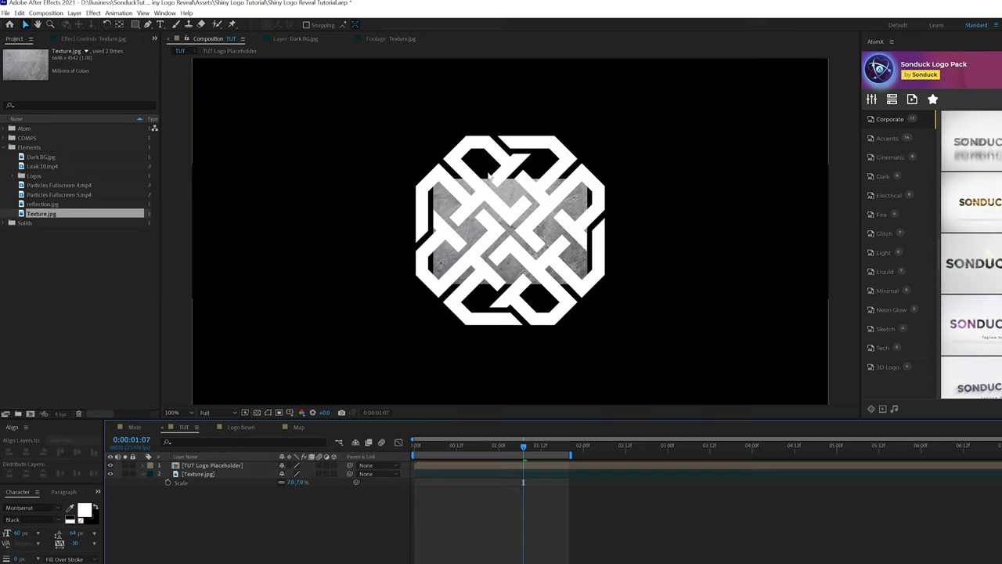
- Set Texture.jpg's track matte to the Alpha Matte of TUT Logo Placeholder
click(202, 474)
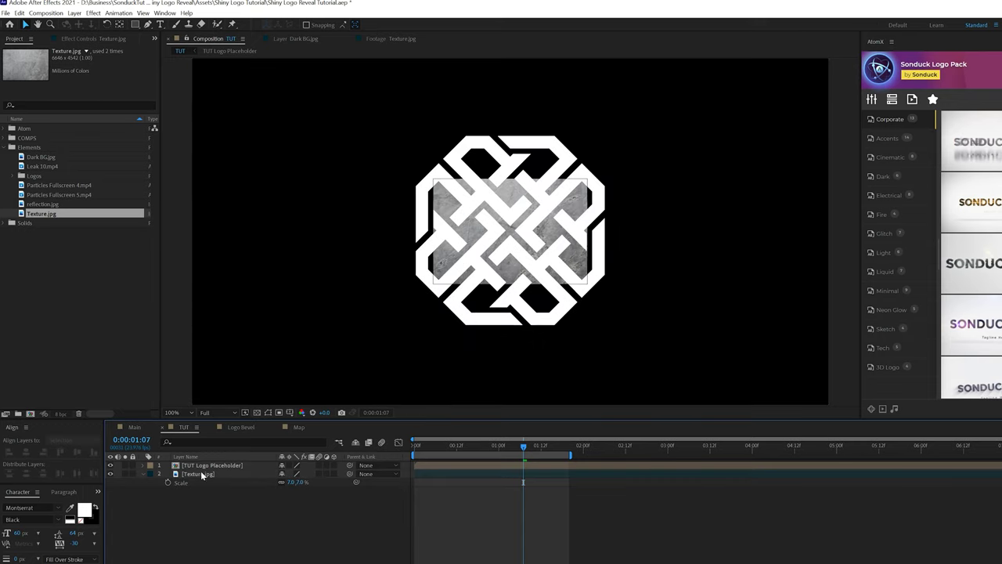
click(201, 474)
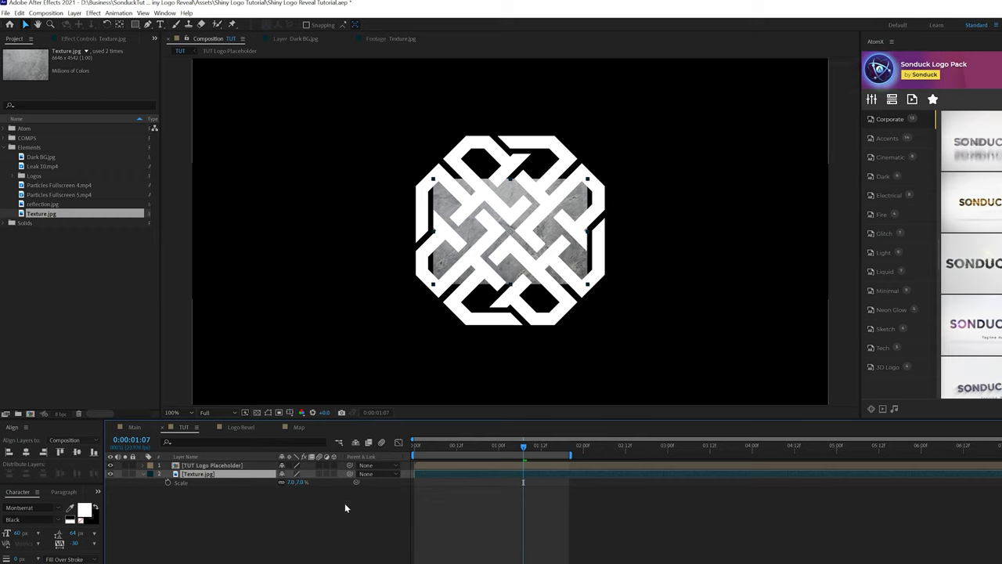
key(F4)
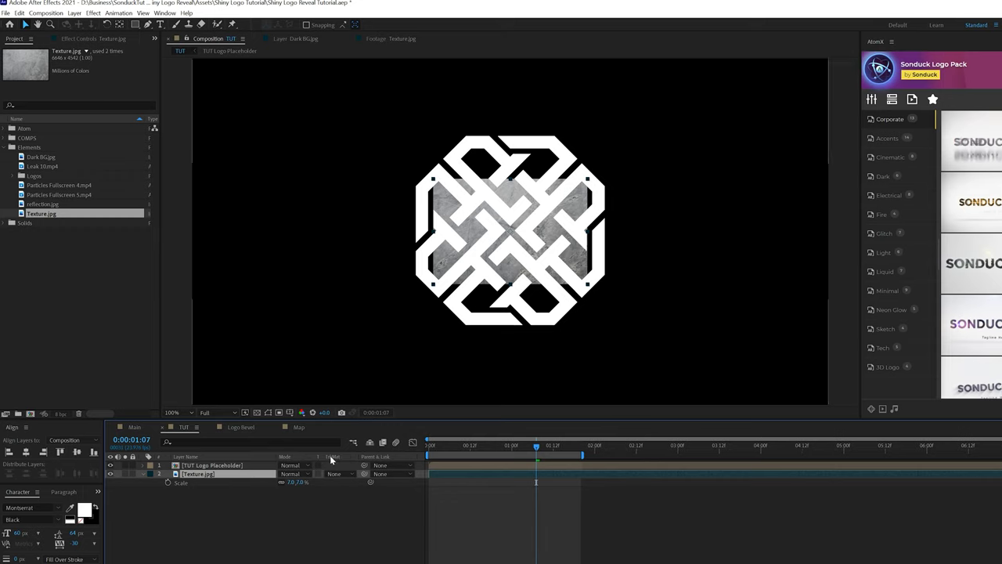
click(335, 474)
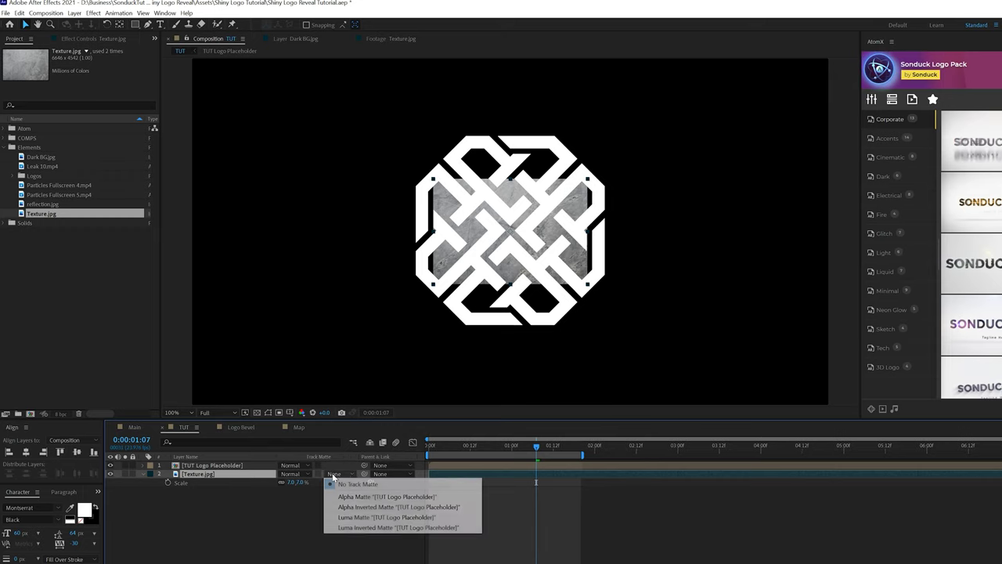
click(358, 494)
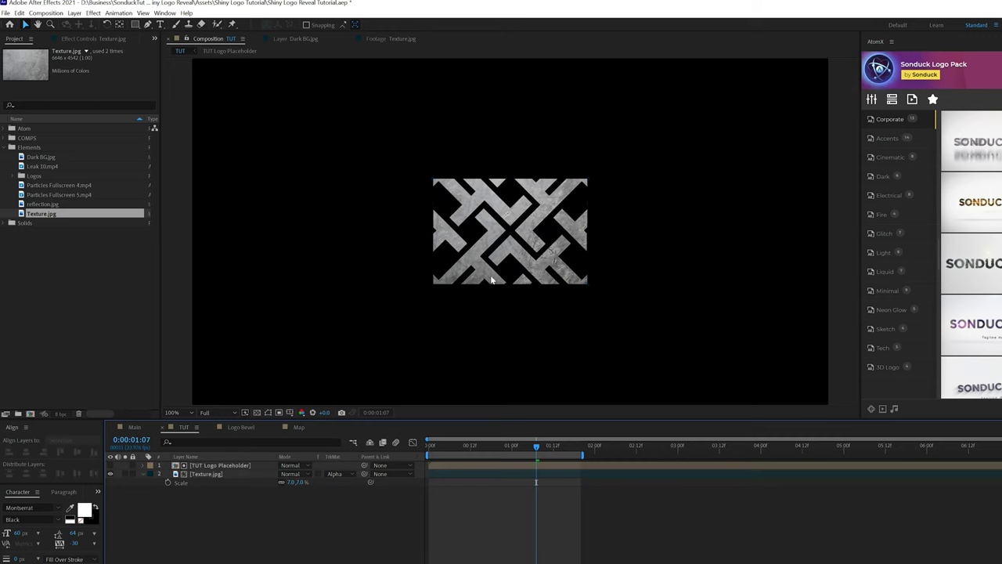
click(207, 473)
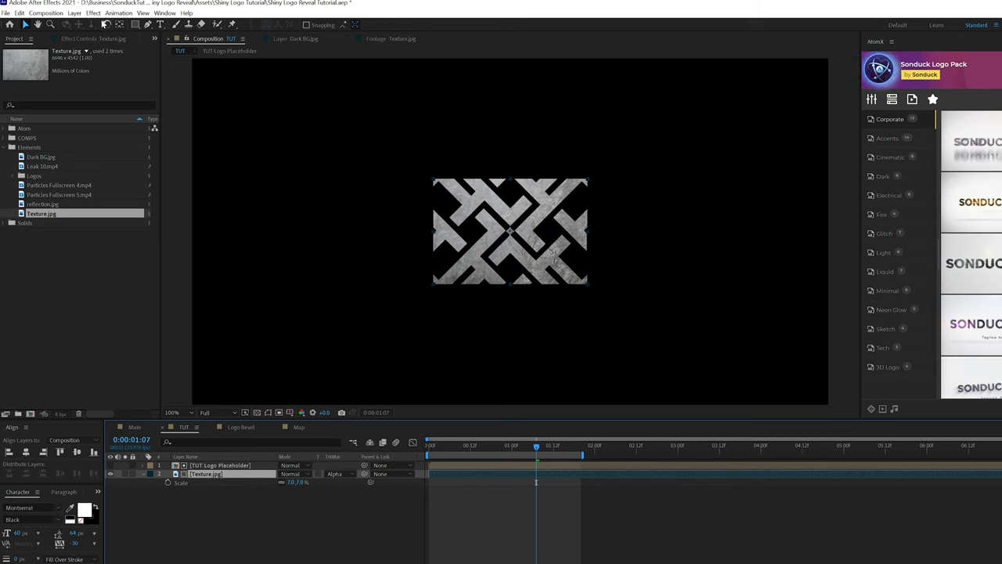
click(93, 12)
- Apply CC RepeTile to the texture with Expand Left/Right 2500 and Checker Flip H tiling
mouse_move(122, 284)
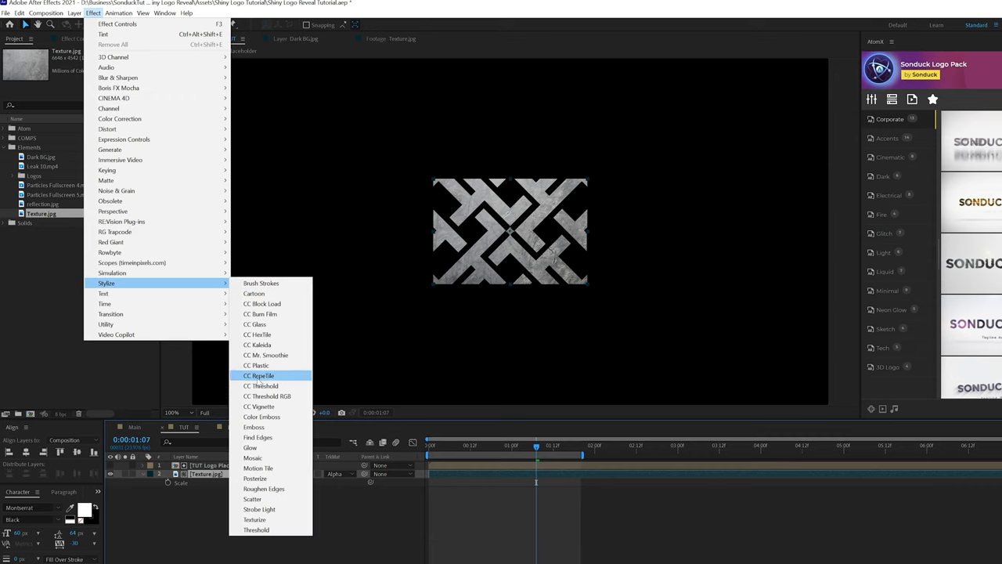
click(258, 378)
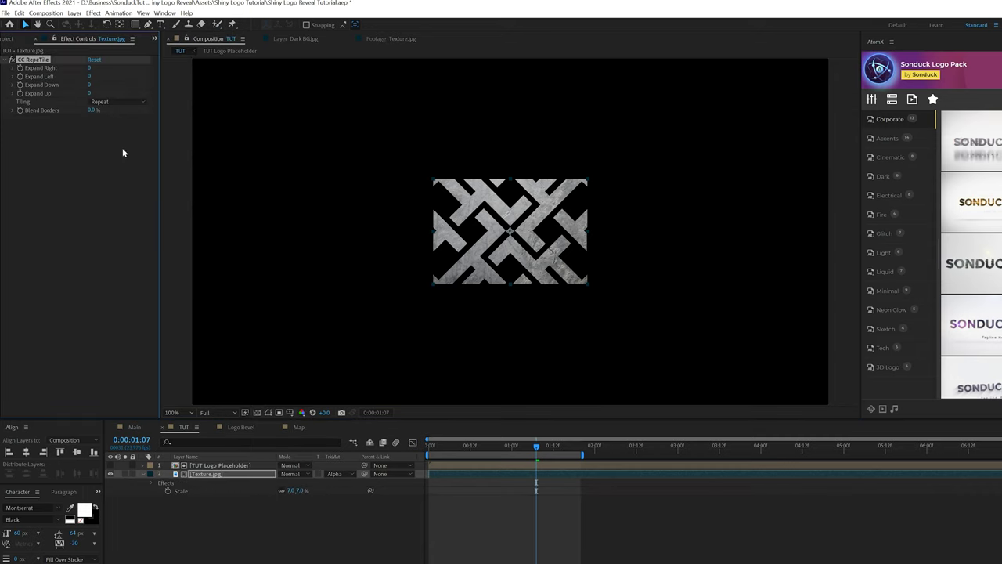
drag(135, 78, 224, 90)
click(92, 76)
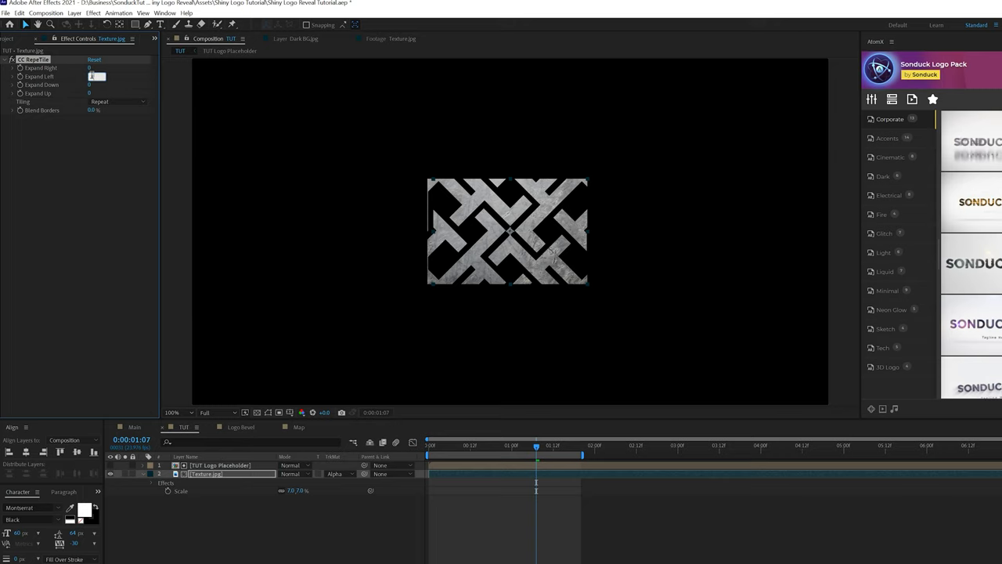
click(89, 69)
text(2500)
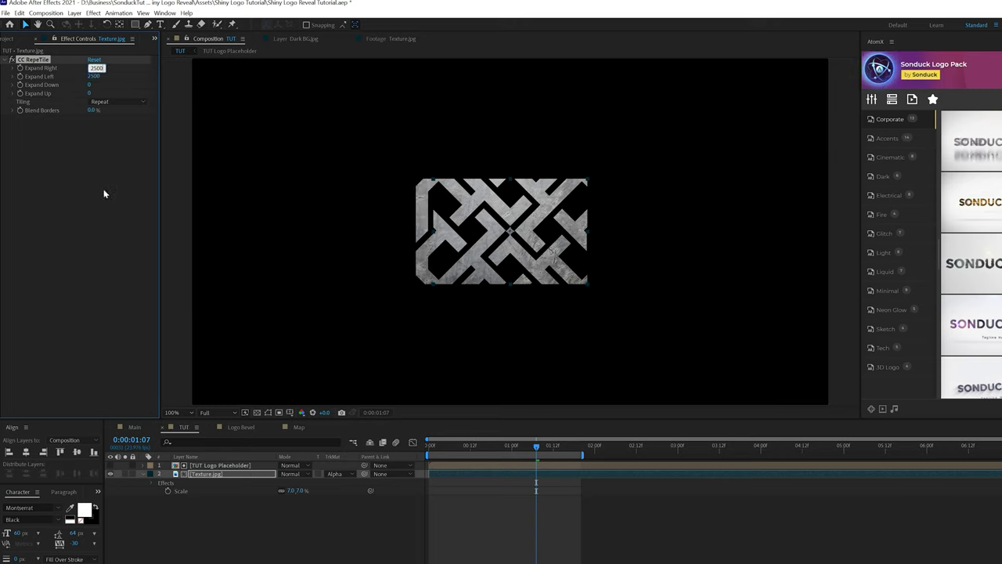
key(Return)
click(125, 101)
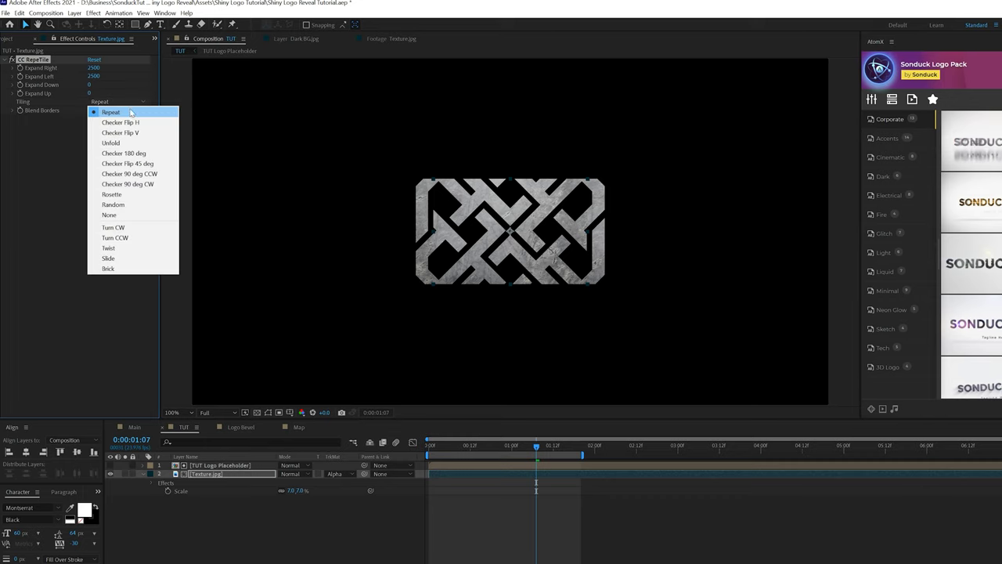
click(133, 123)
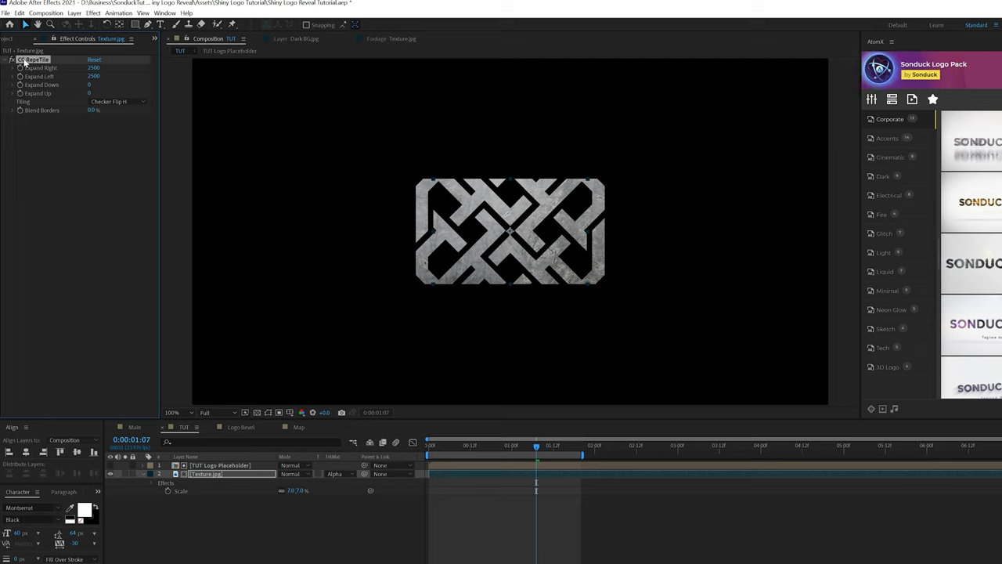
- Duplicate and reset the RepeTile, setting Expand Up/Down 2500 with Checker Flip V tiling
key(ctrl+d)
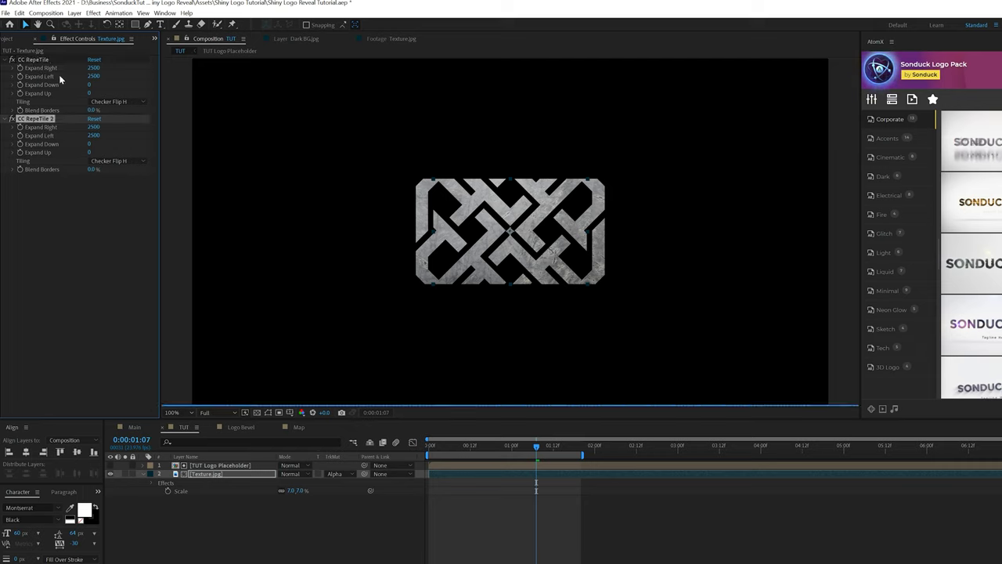
click(94, 118)
key(Tab)
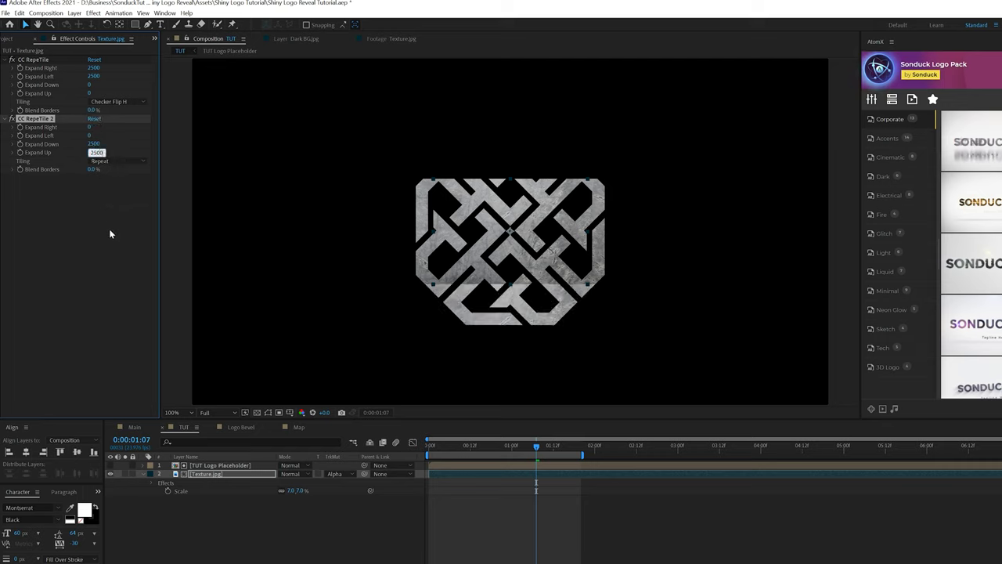
text(2500)
click(111, 160)
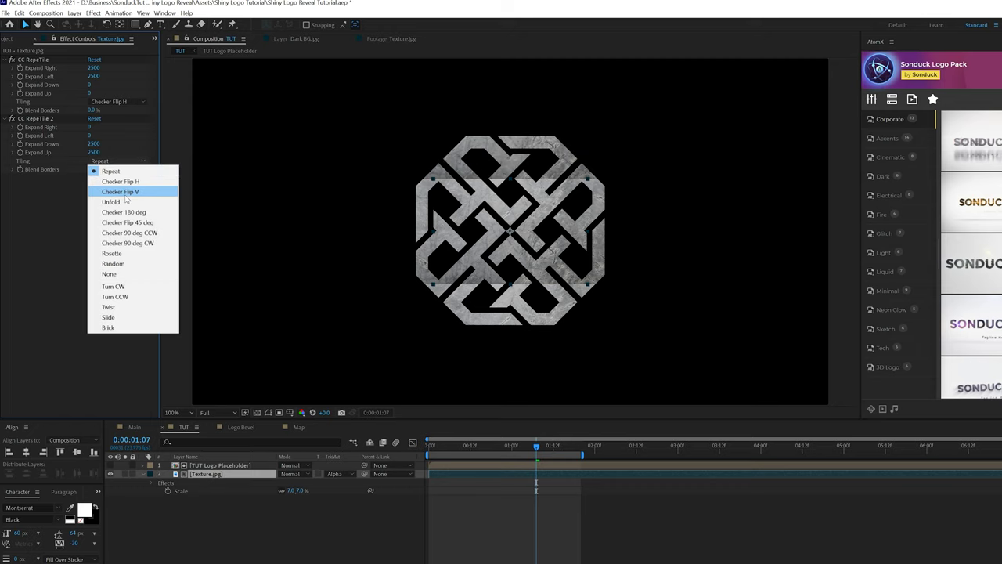
click(124, 194)
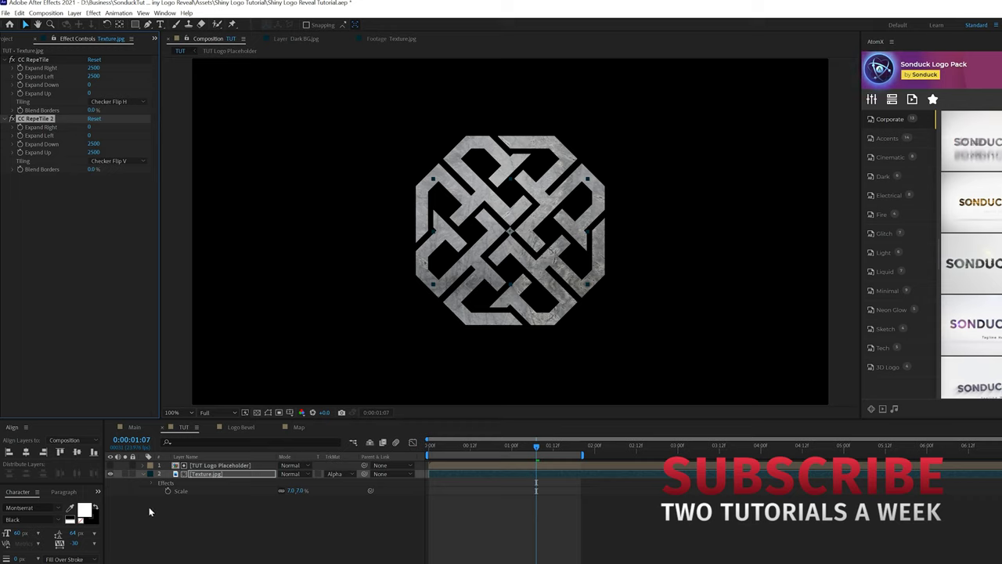
click(141, 474)
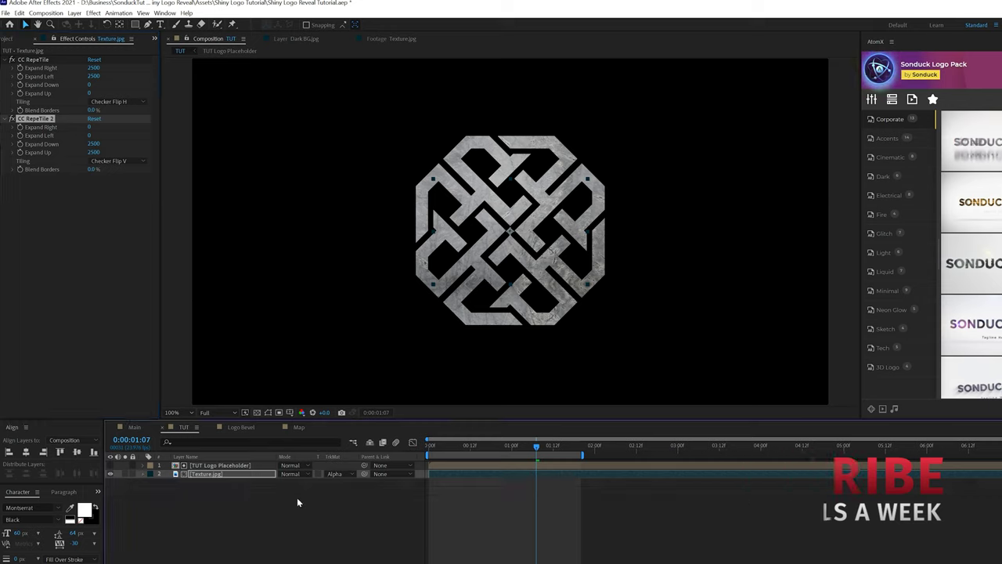
- Add reflection.jpg above the logo placeholder and scale it to 100 × 370%
click(235, 481)
click(11, 39)
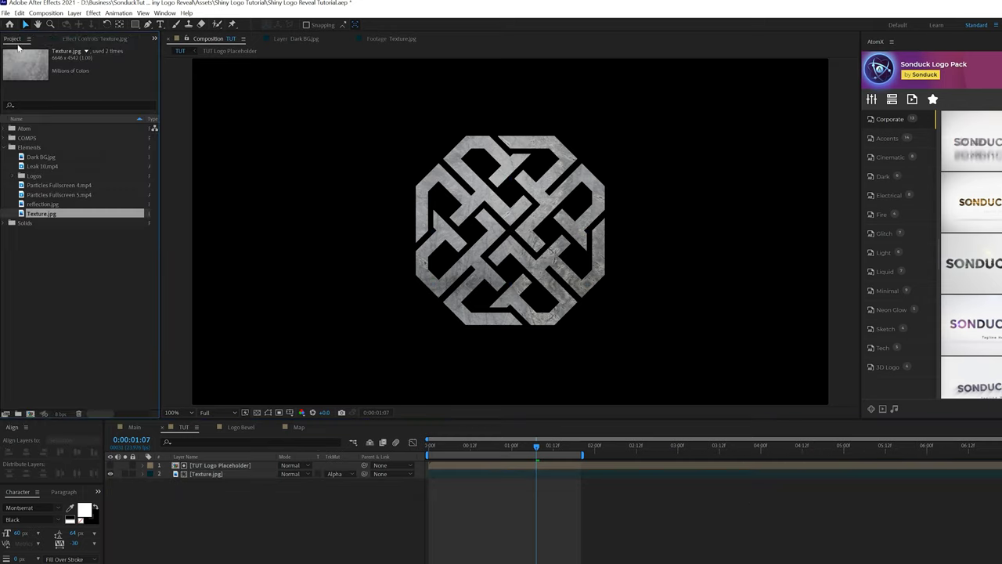
double_click(31, 204)
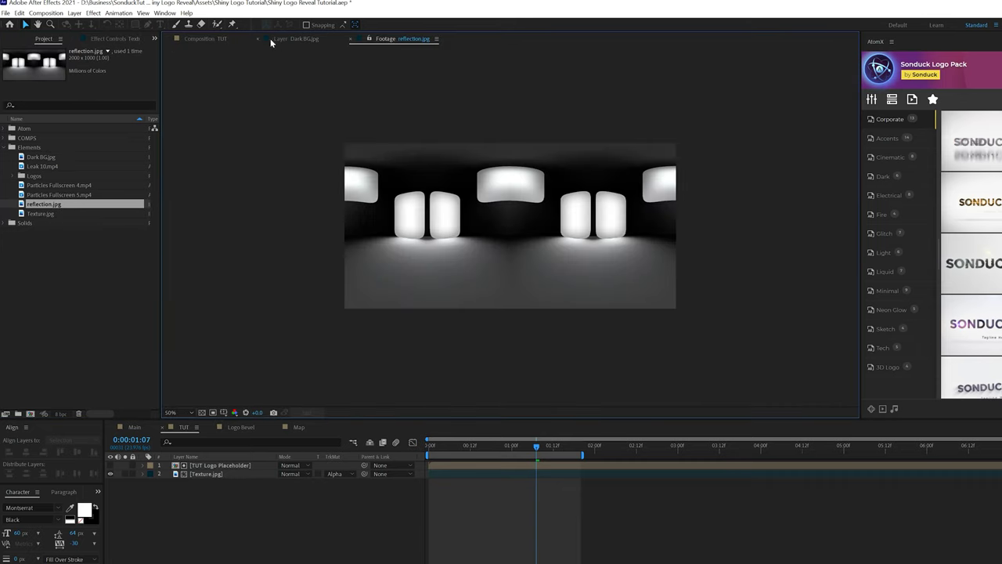
click(205, 39)
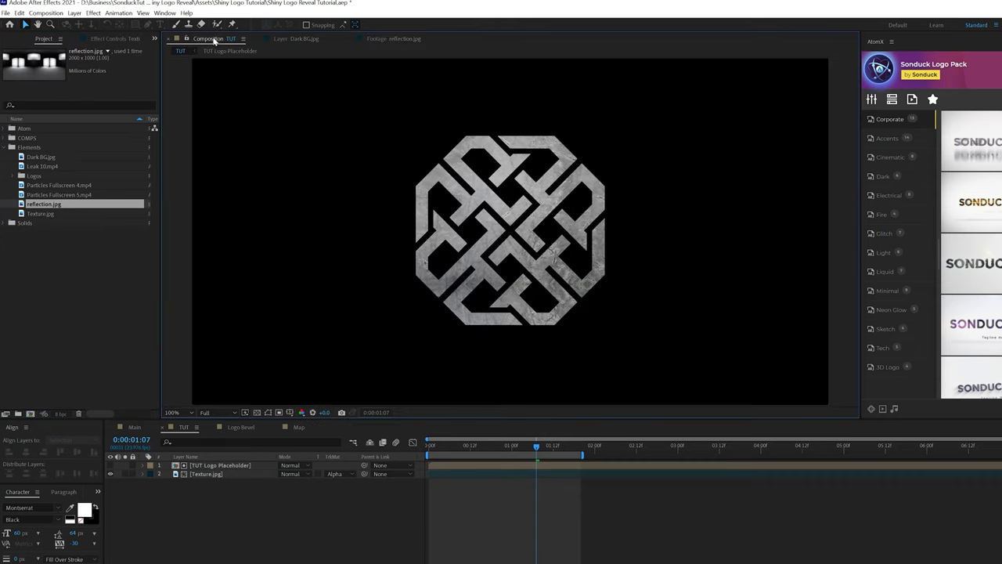
drag(49, 203, 216, 470)
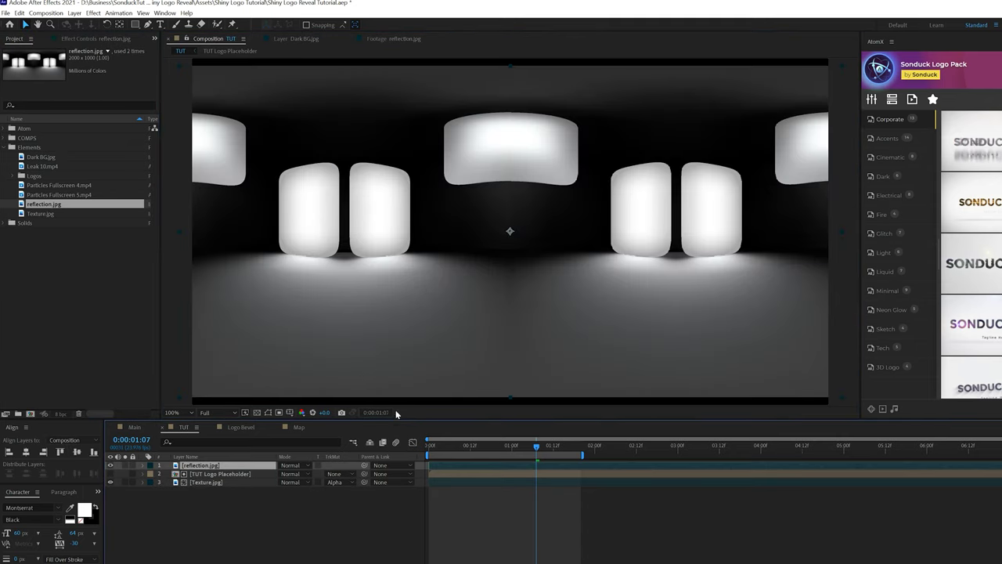
key(s)
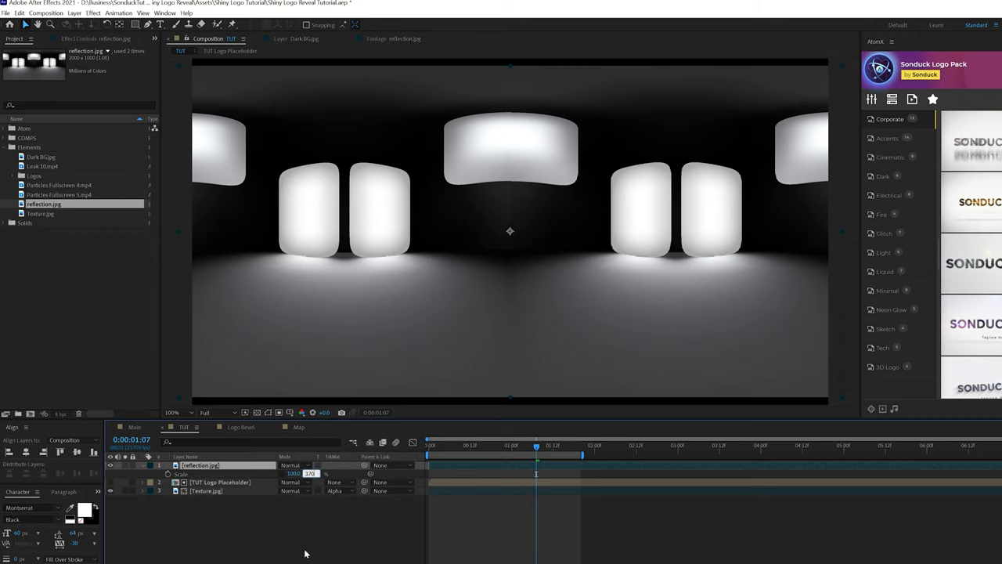
key(Return)
click(210, 467)
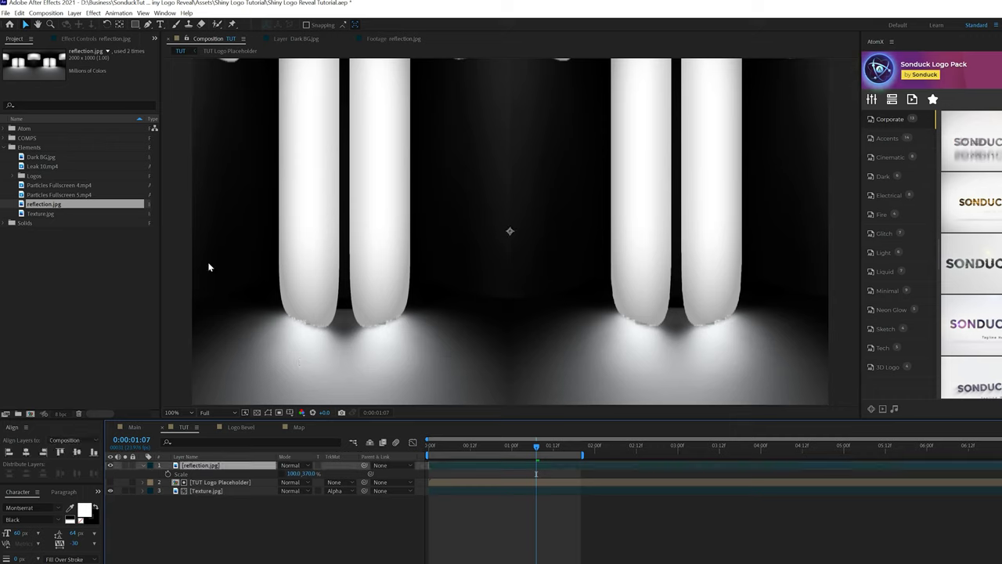
- Apply Motion Tile to reflection.jpg and keyframe Tile Center shifting left from start to end
click(94, 13)
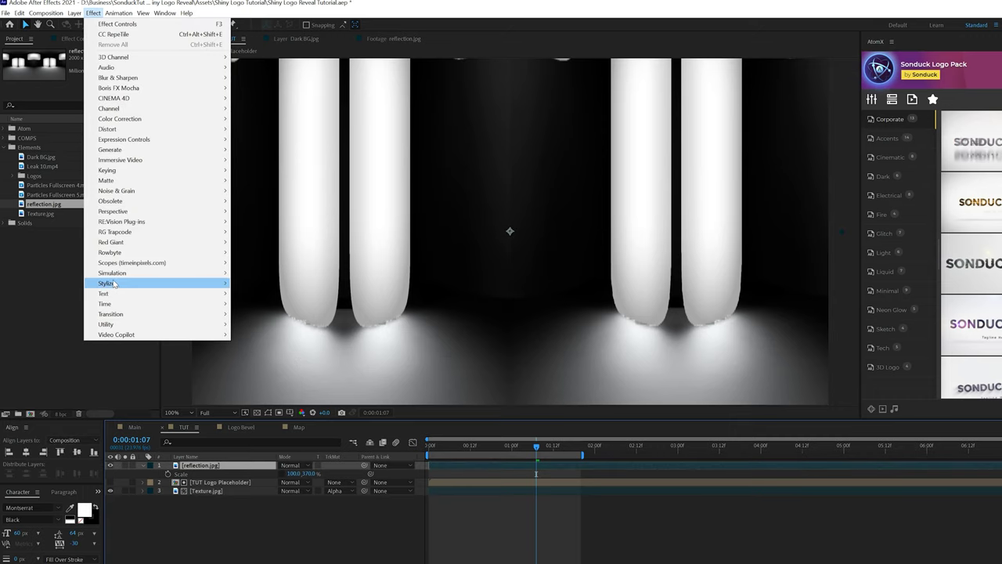
mouse_move(215, 283)
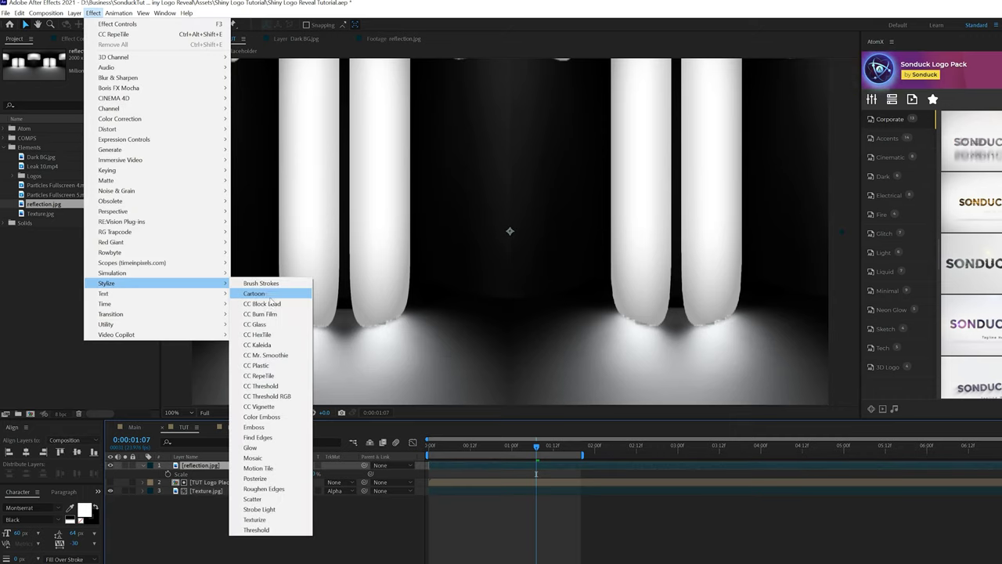
click(259, 468)
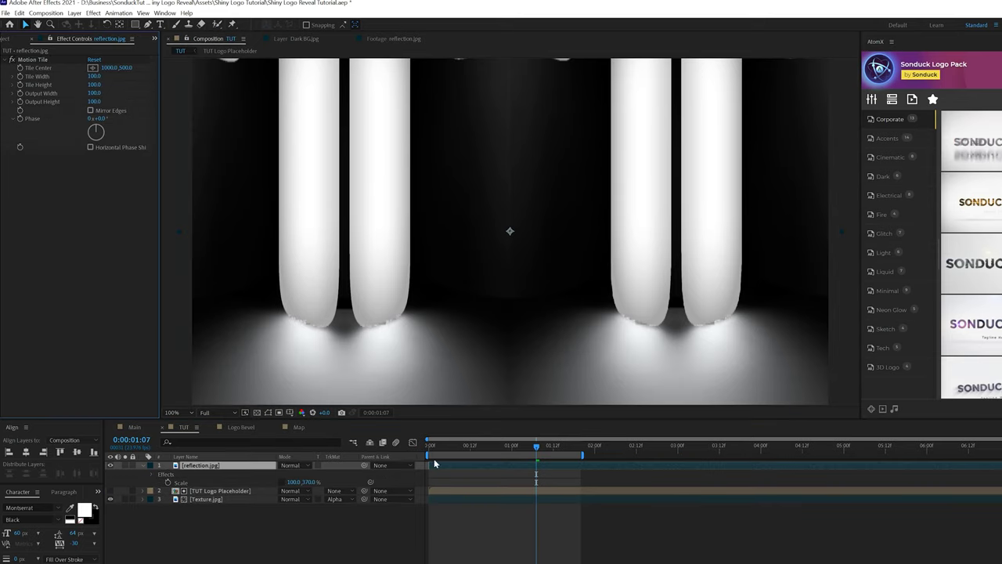
click(429, 445)
click(18, 69)
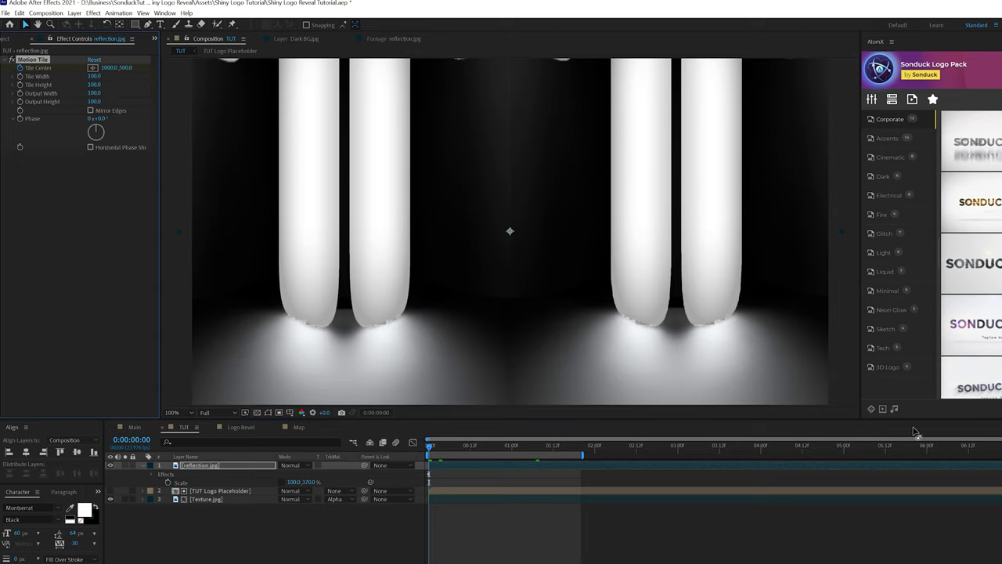
key(space)
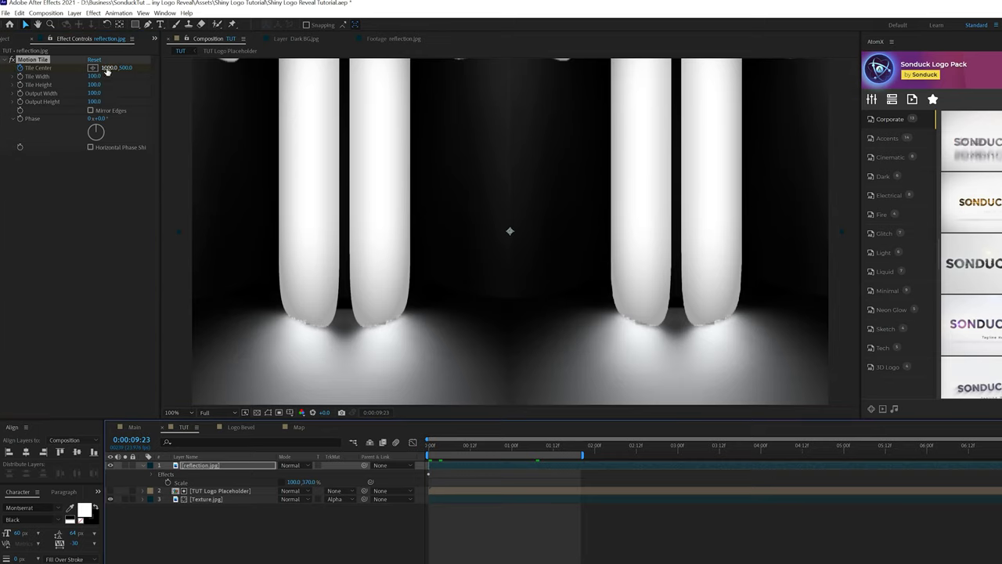
drag(107, 68, 99, 70)
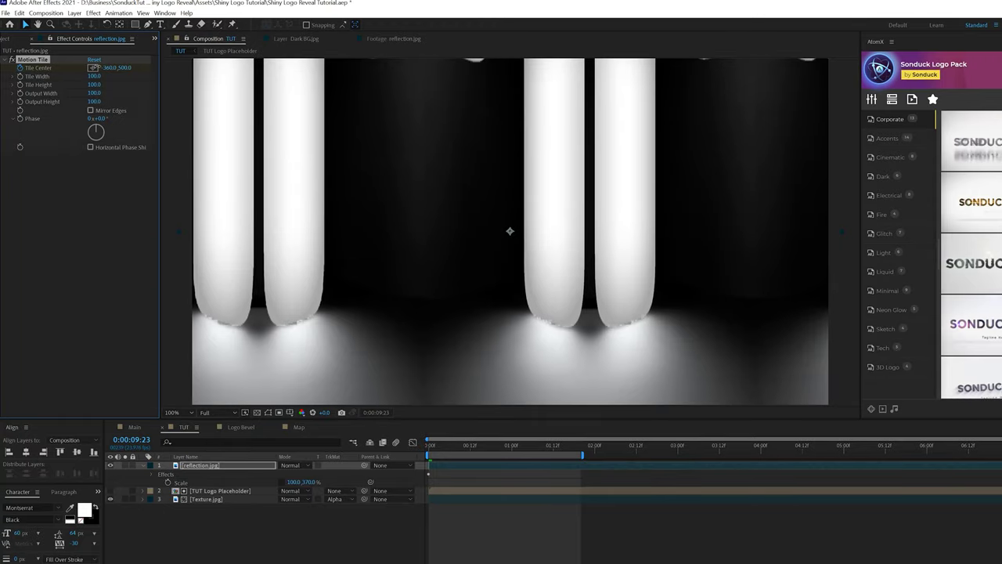
key(space)
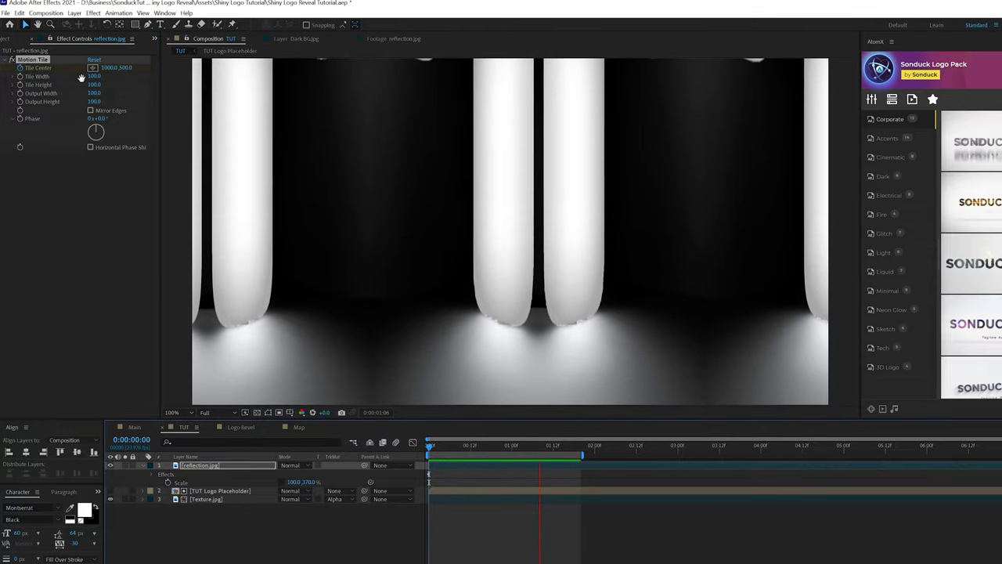
- Enable Mirror Edges on the reflection's Motion Tile effect
click(91, 110)
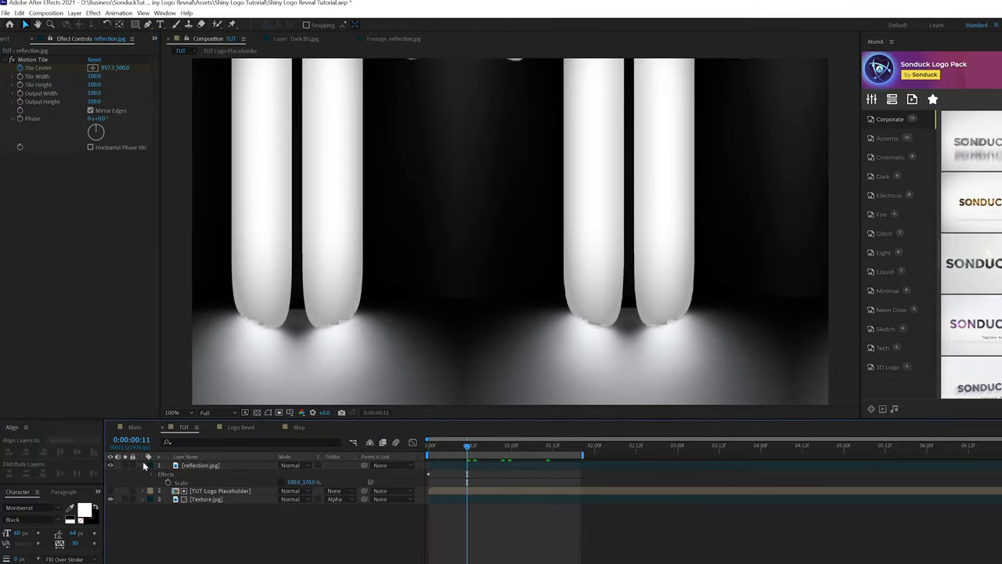
click(151, 465)
click(200, 465)
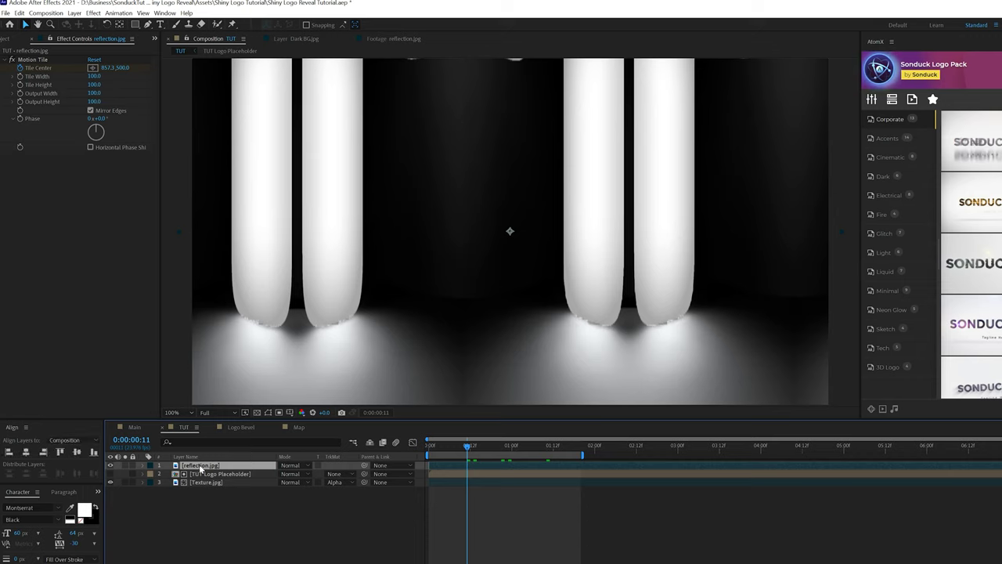
key(ctrl+shift+c)
- Pre-compose the reflection as 'Map' and add Set Matte taking the matte from TUT Logo Placeholder
text(Map)
key(Return)
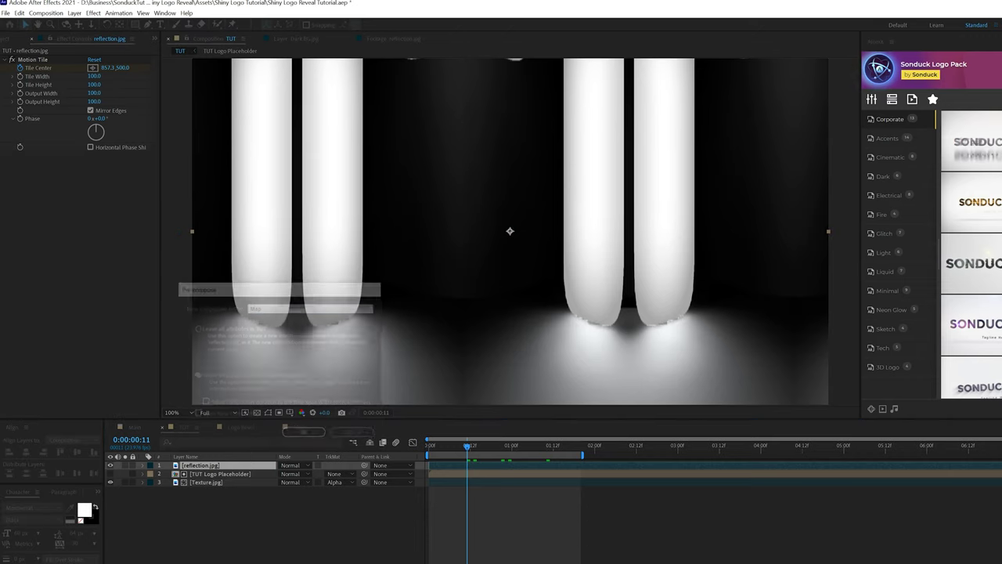
click(98, 15)
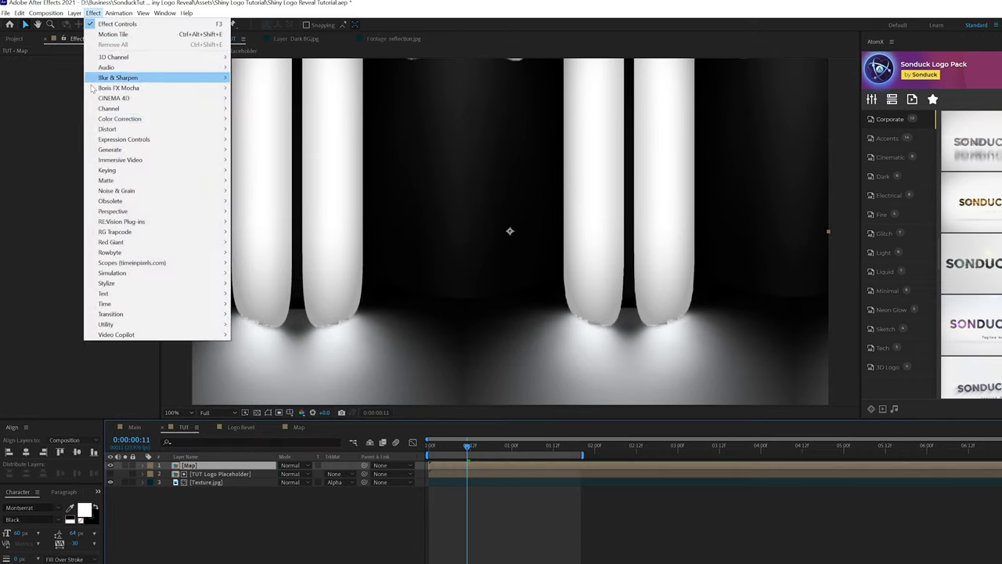
mouse_move(119, 110)
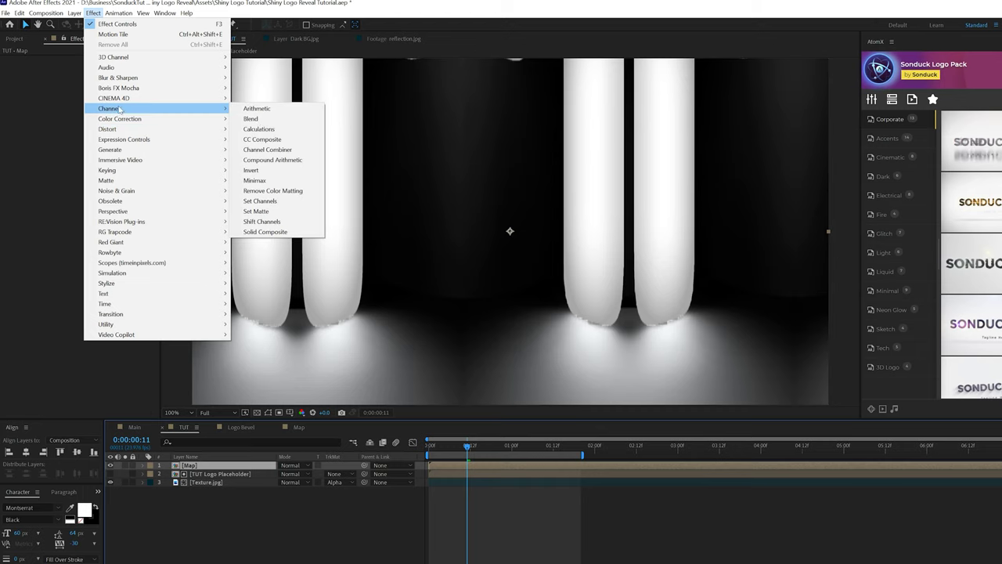
click(260, 211)
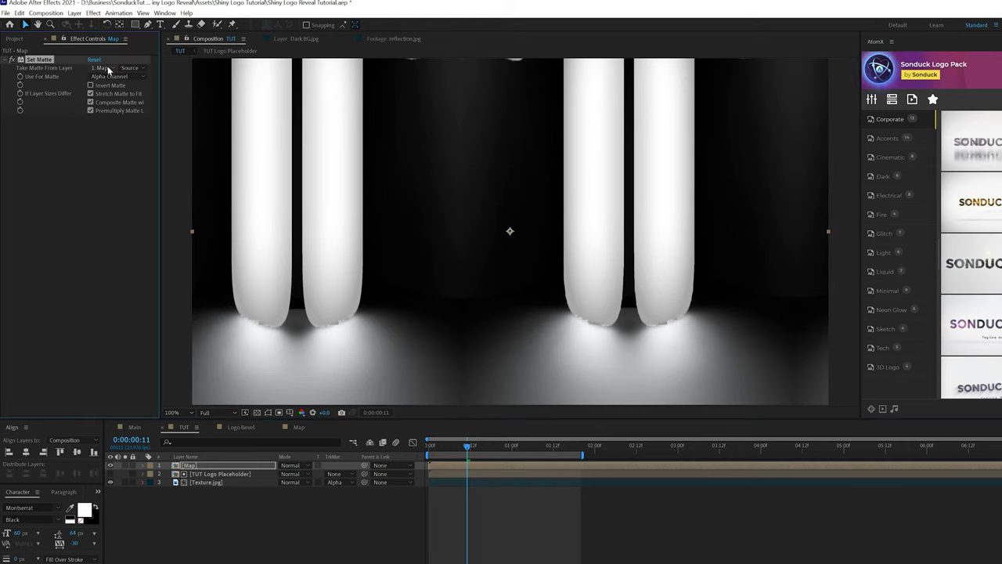
click(108, 69)
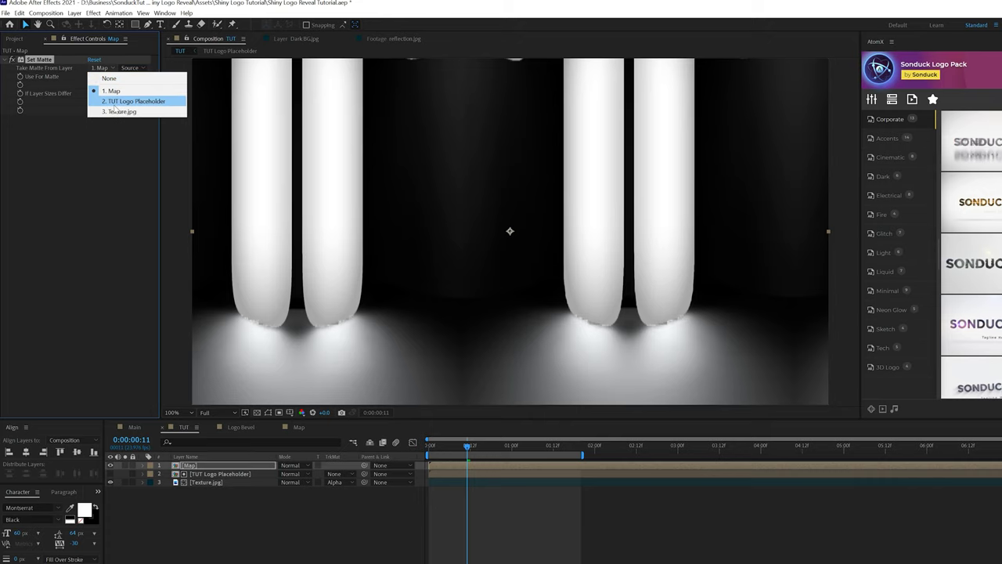
click(117, 102)
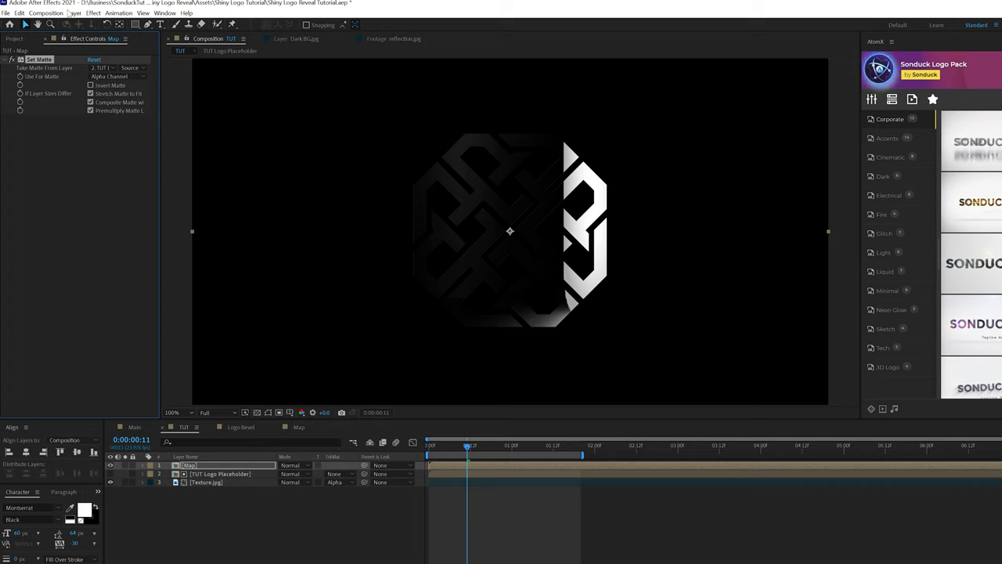
click(94, 12)
- Add CC Glass above Set Matte, bump-mapped by TUT Logo Placeholder, Softness 12, Height 50, Displacement -500
mouse_move(144, 285)
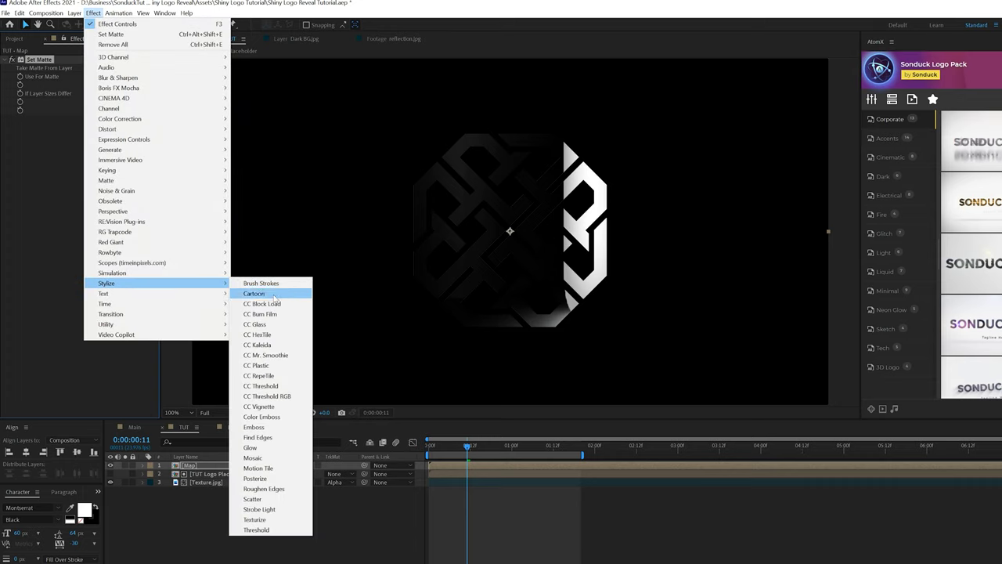
click(259, 324)
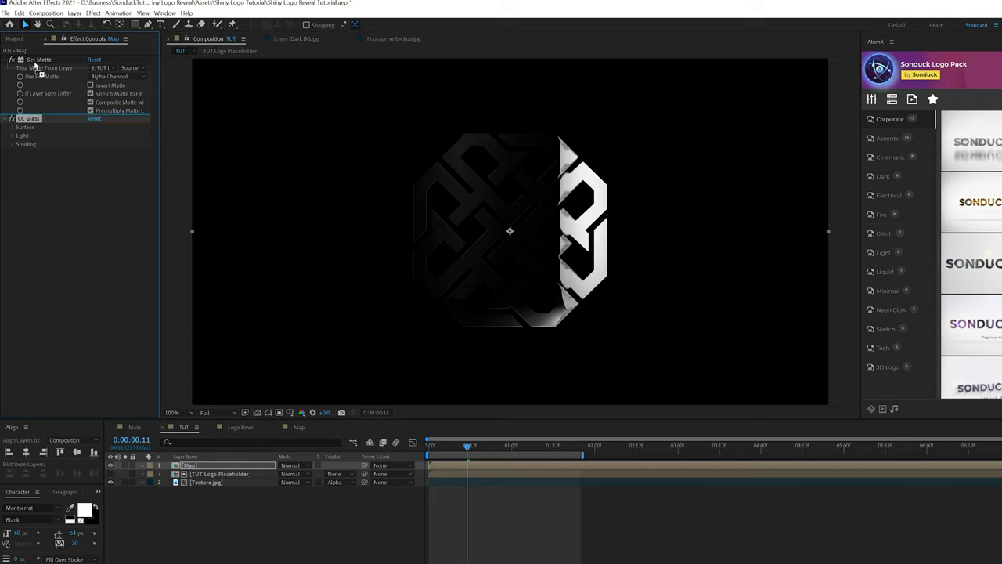
drag(35, 67, 33, 63)
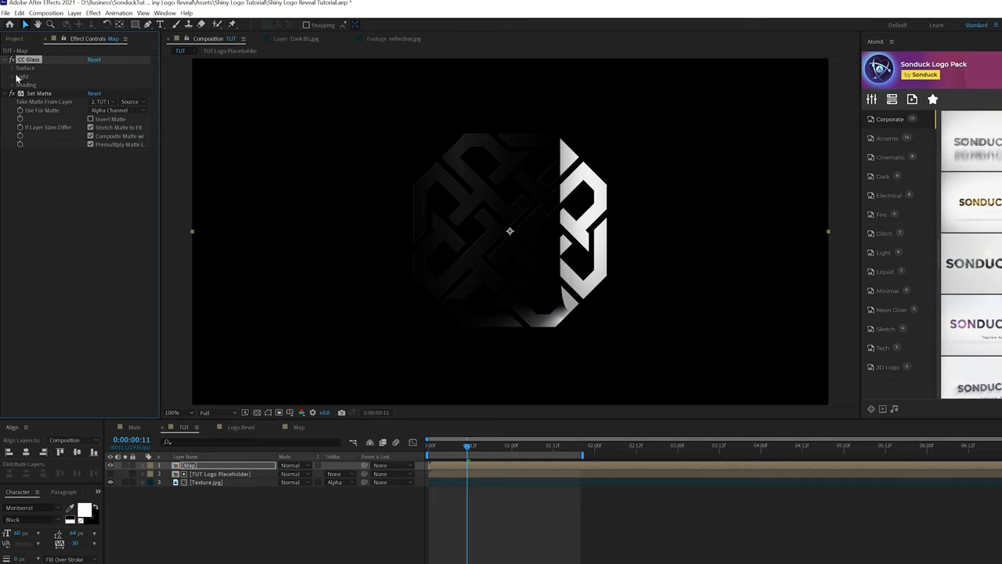
click(13, 69)
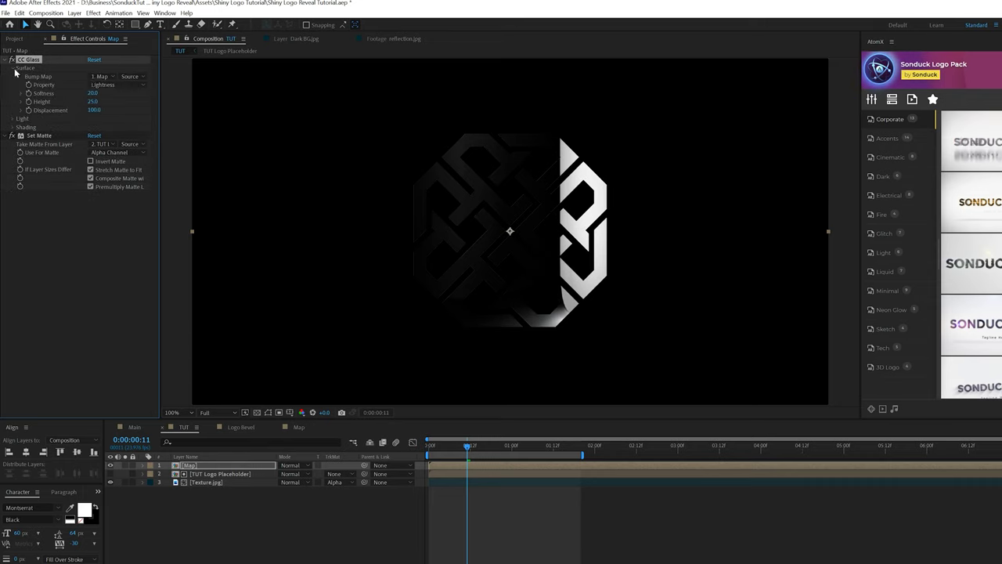
click(100, 77)
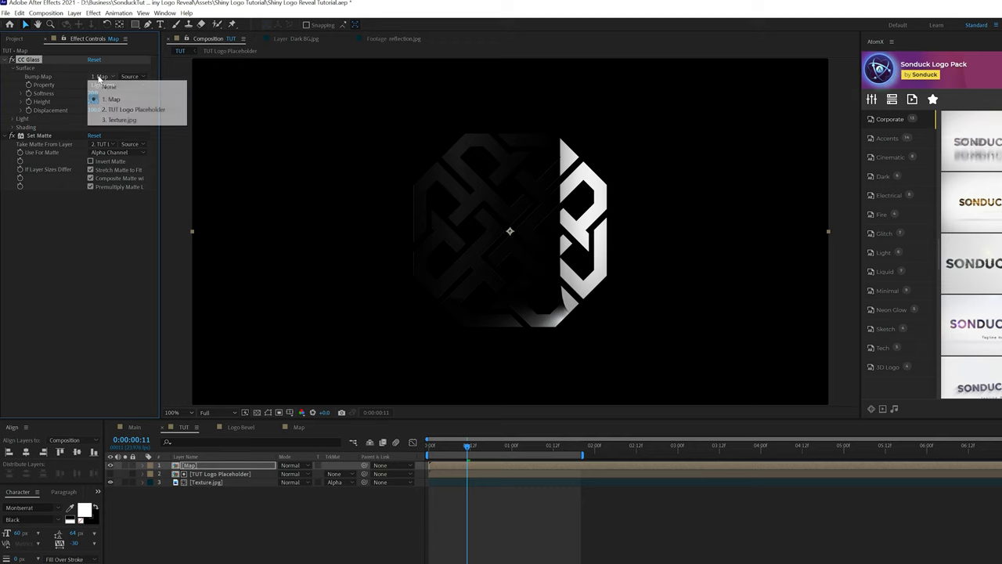
click(129, 111)
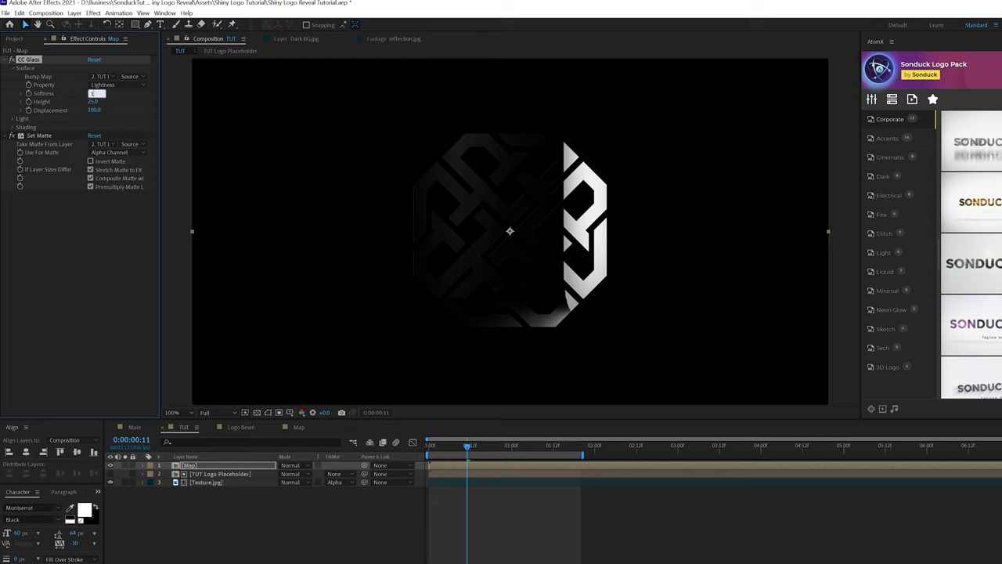
click(104, 275)
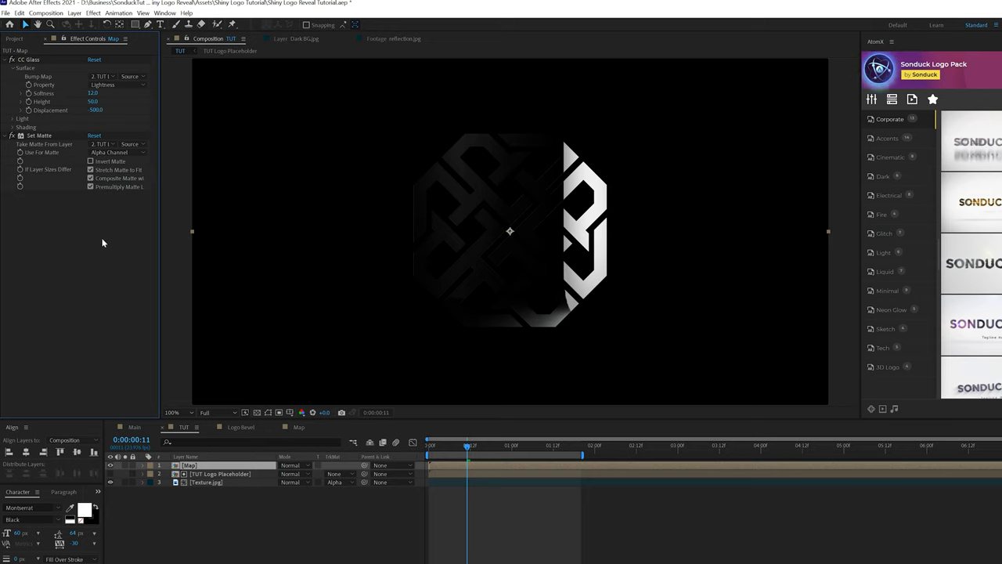
- Set the Map layer to Hard Light, duplicate it, and set the copy to Screen
click(291, 465)
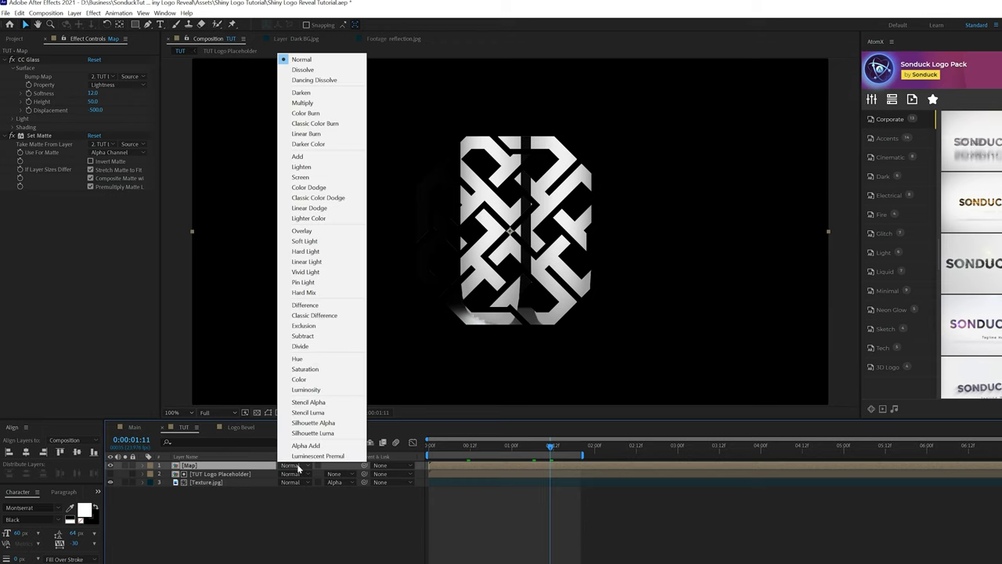
click(309, 251)
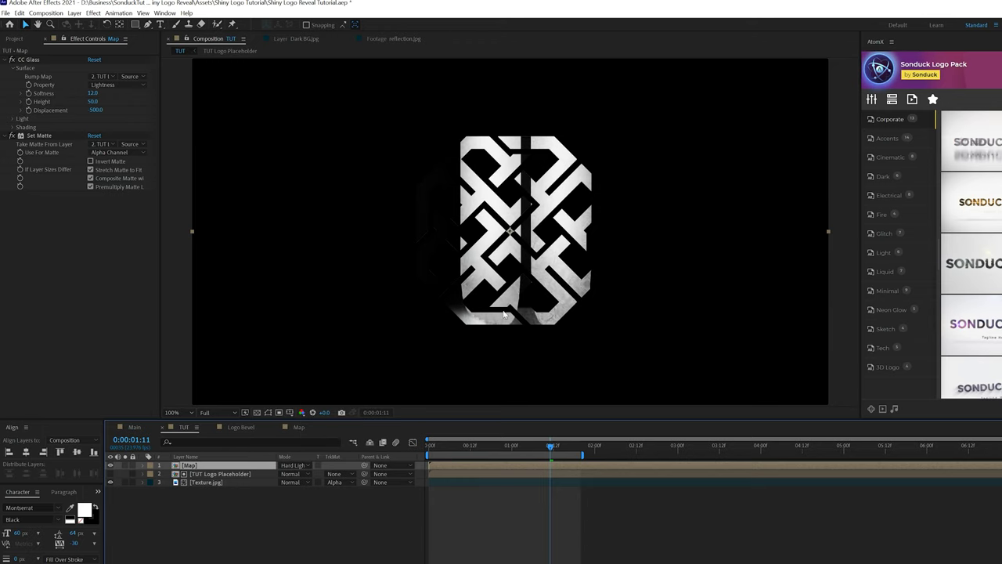
key(period)
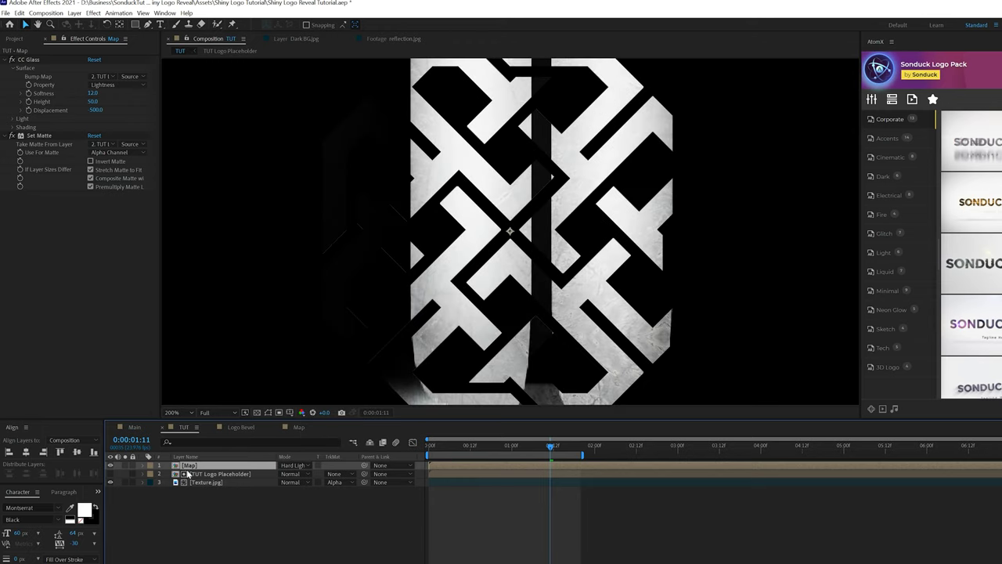
key(ctrl+d)
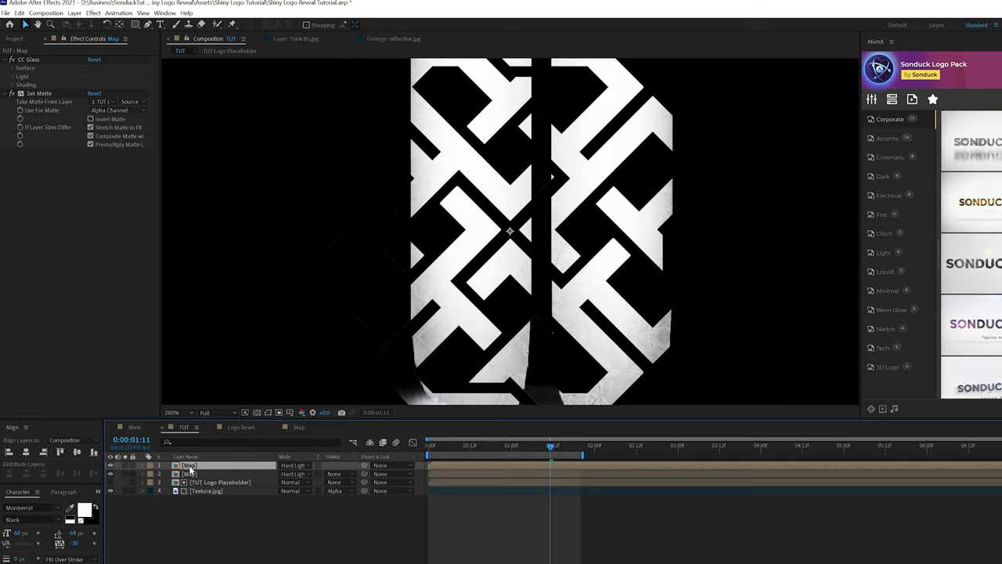
click(284, 467)
click(323, 178)
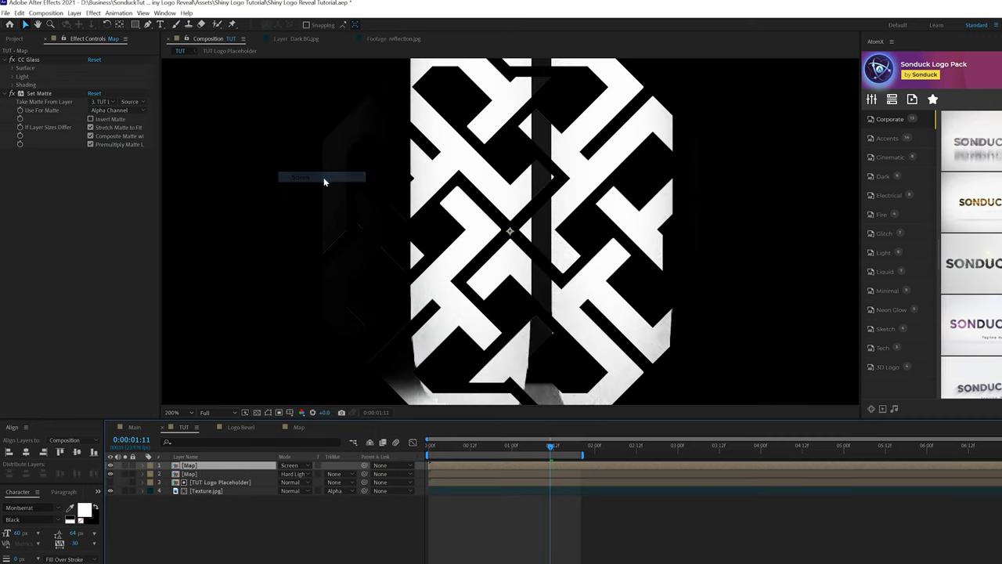
key(F2)
- Compare with the top Map hidden, then give both Map layers 65% opacity
click(112, 468)
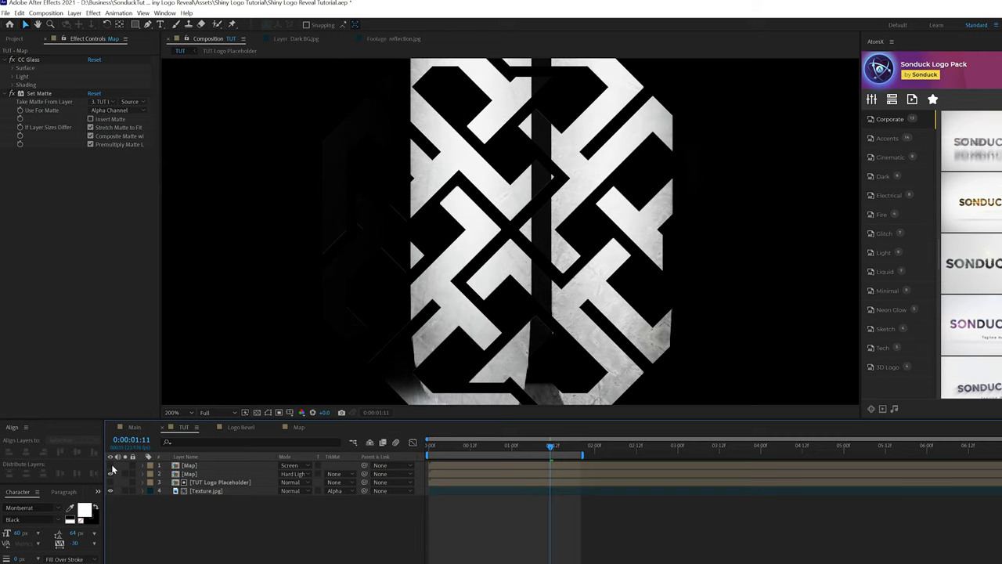
click(111, 468)
click(190, 465)
shift+click(191, 475)
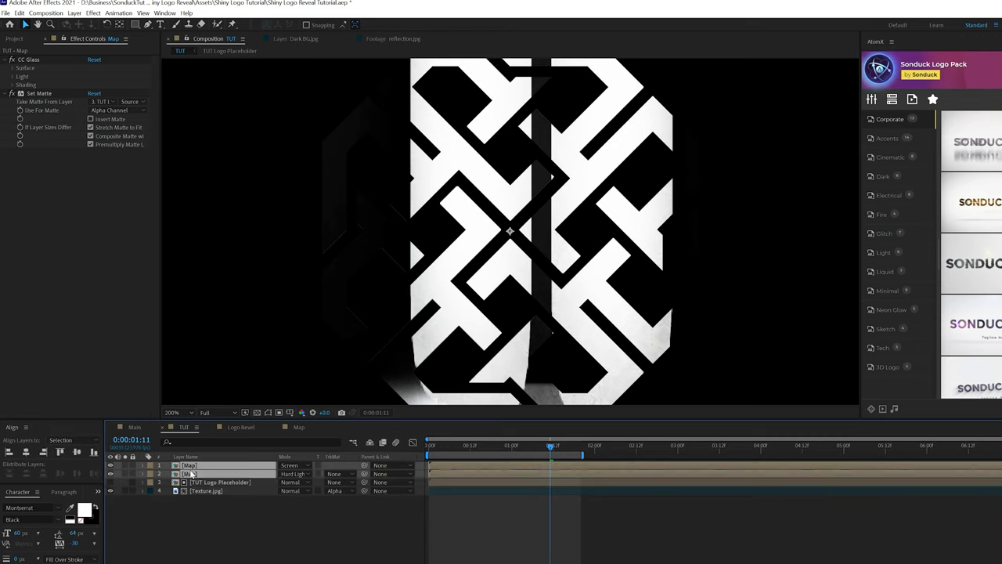
key(t)
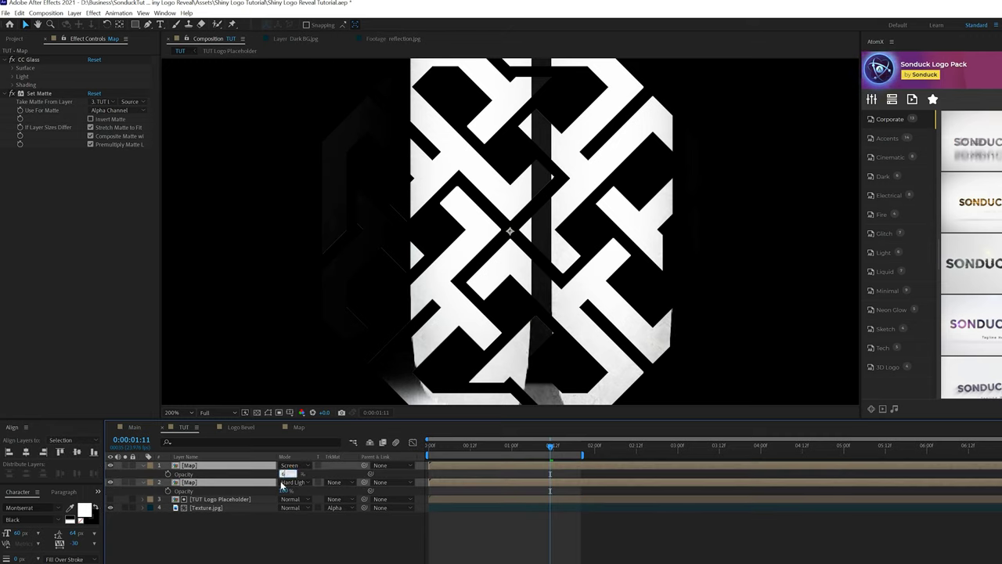
click(321, 559)
- Check the reveal at frames from 0:00:00:21 to past 0:00:03:02
scroll(462, 275, down, 2)
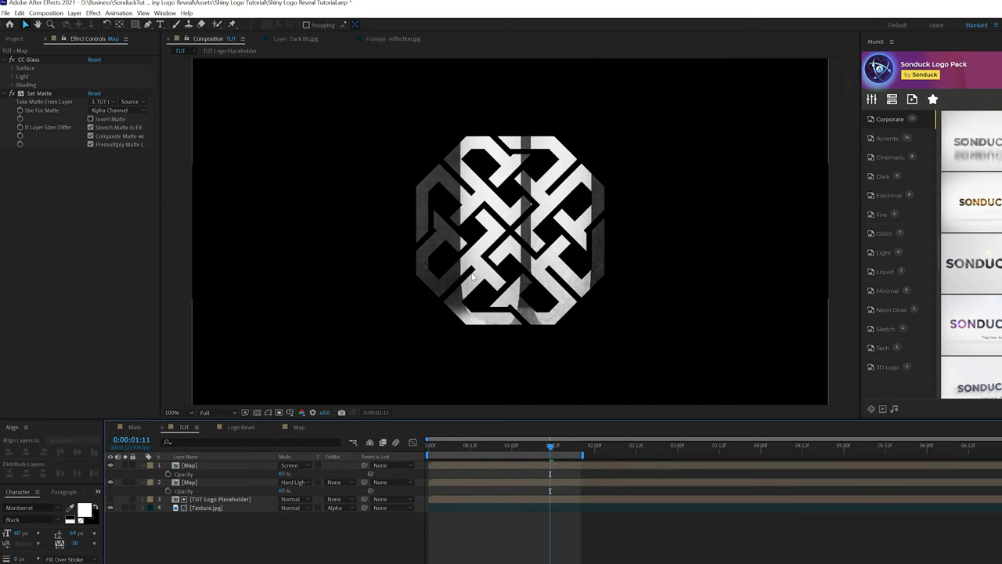
scroll(473, 278, up, 2)
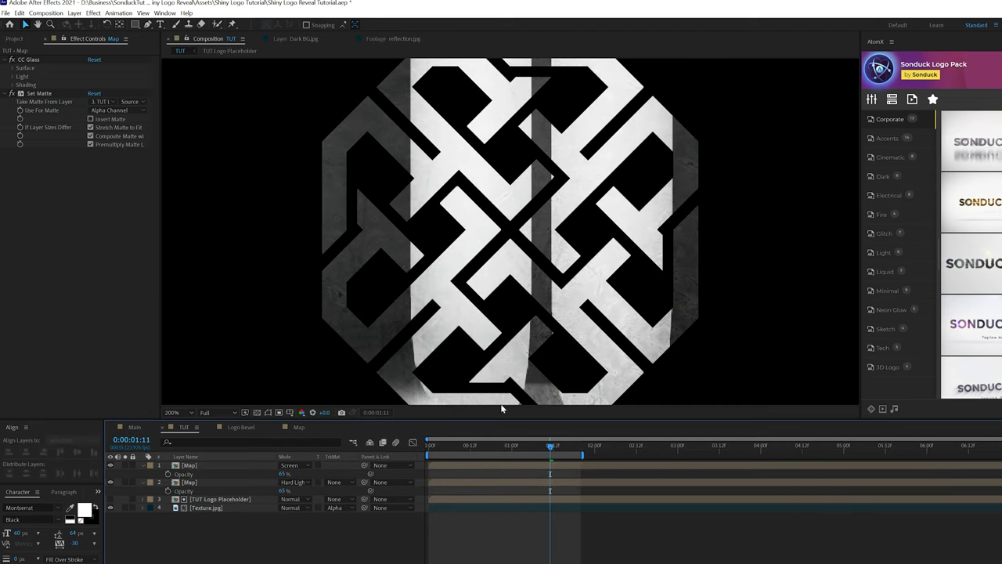
click(505, 446)
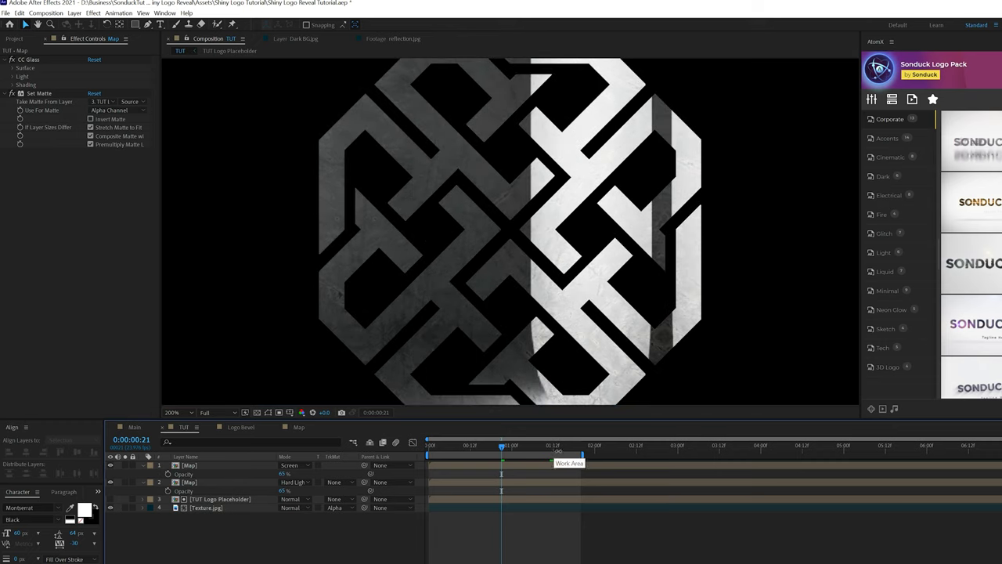
click(624, 447)
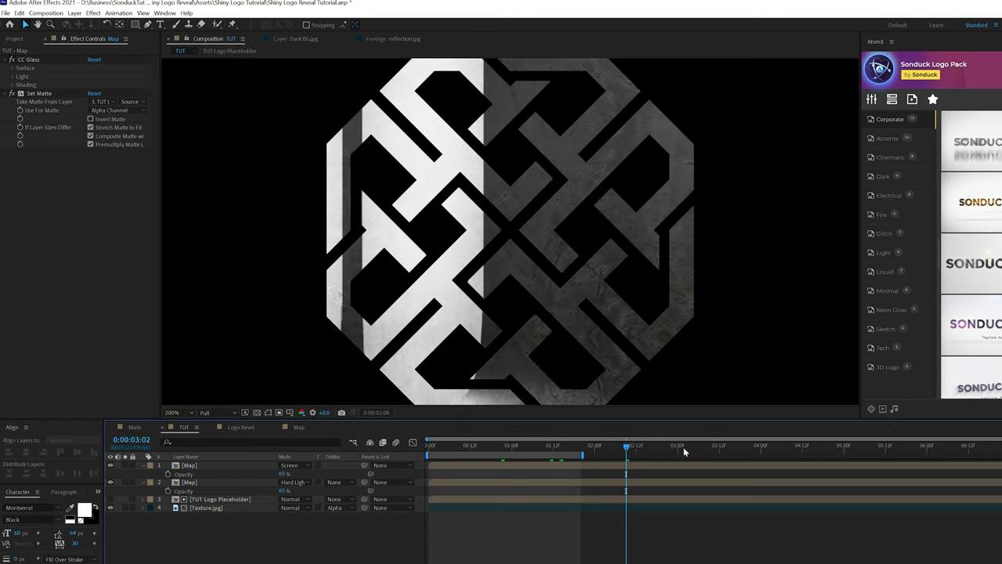
click(683, 446)
click(753, 450)
click(502, 447)
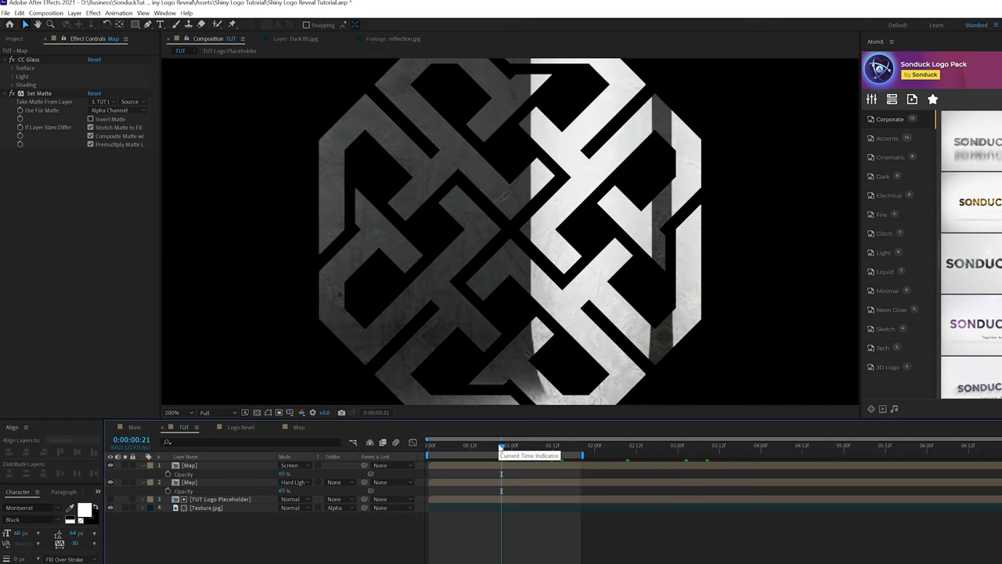
key(u)
click(206, 490)
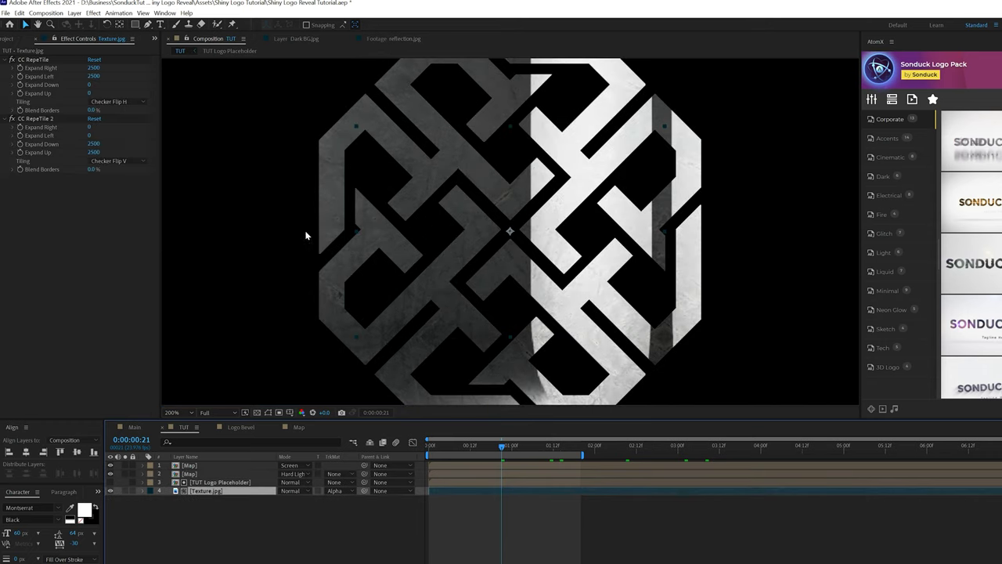
- Add a Bevel and Emboss layer style to Texture.jpg with Depth 250%
scroll(502, 282, down, 2)
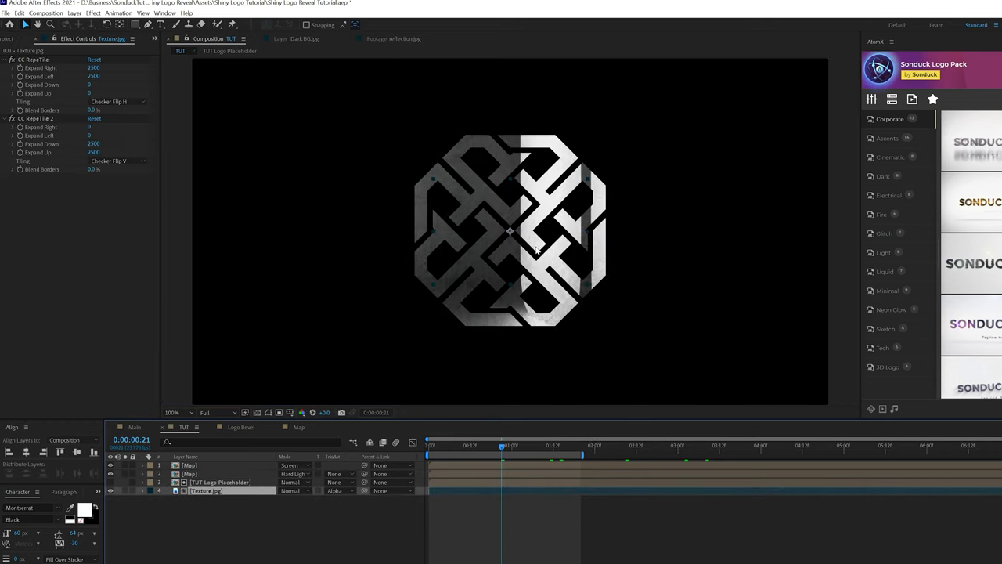
click(74, 15)
mouse_move(106, 247)
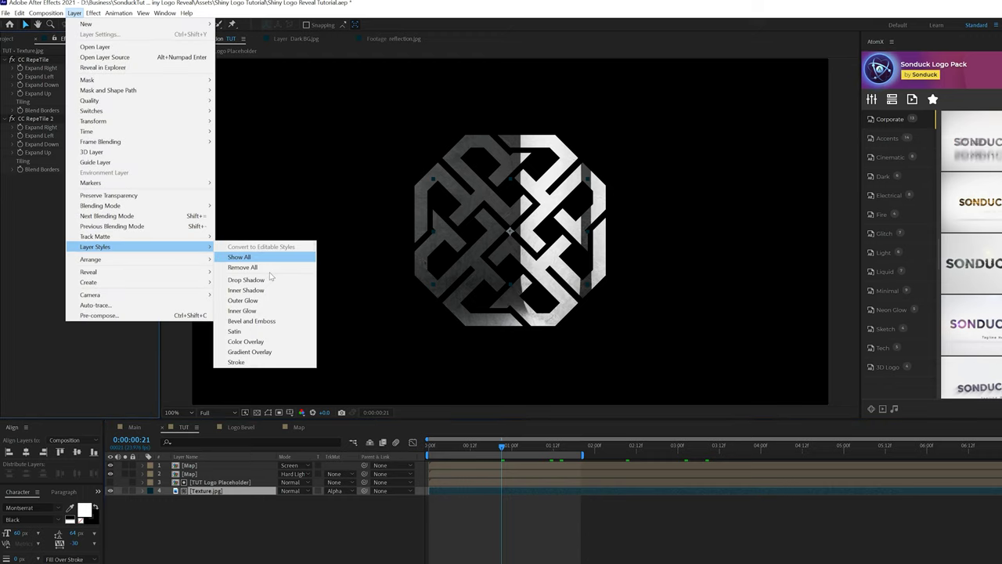
click(259, 321)
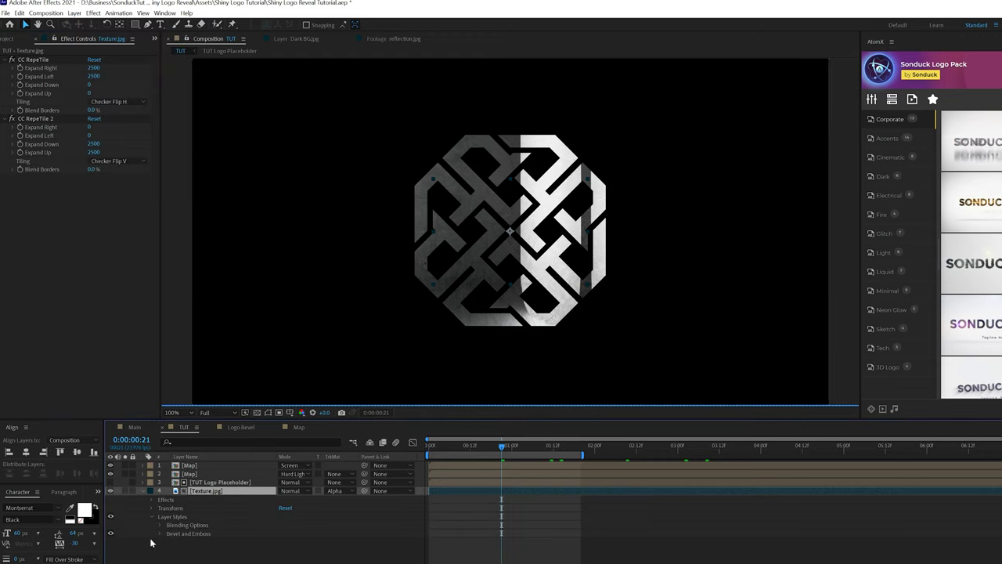
click(159, 533)
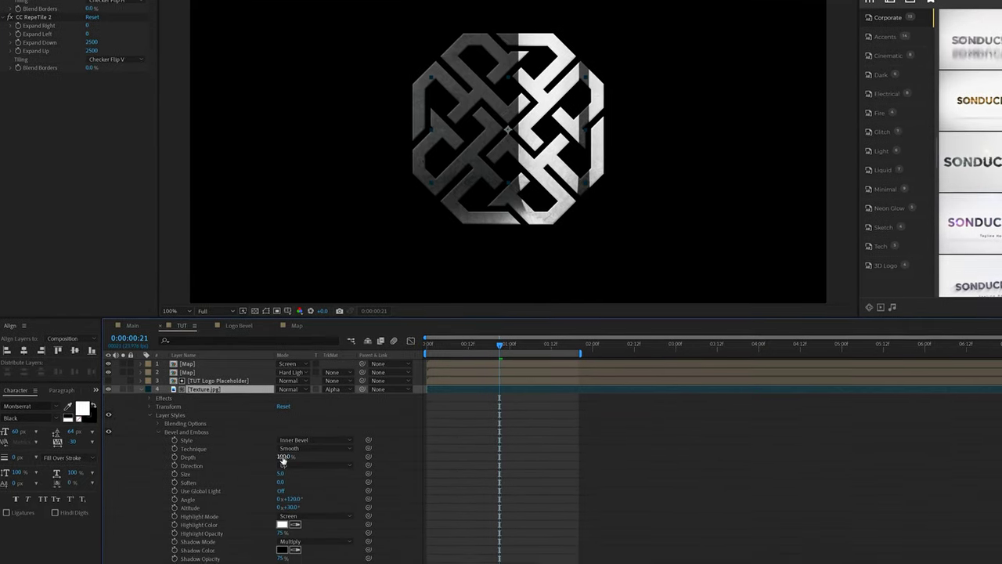
click(283, 457)
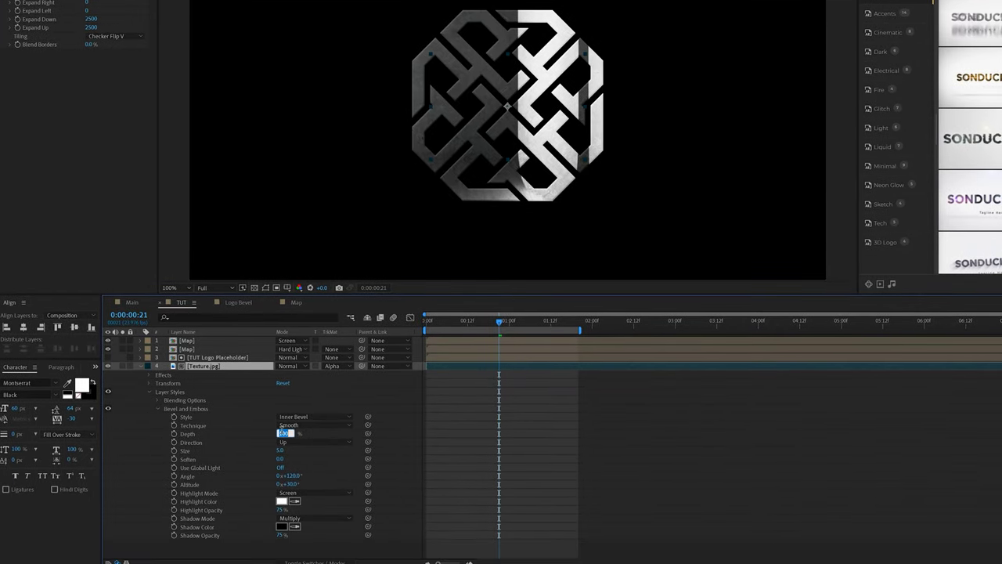
text(250)
click(360, 402)
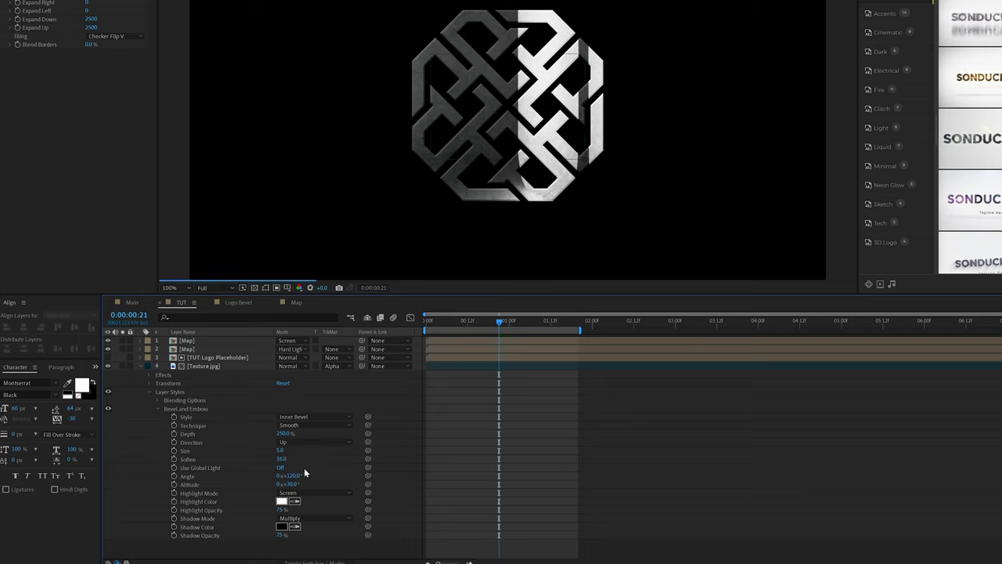
- Drive the bevel's Angle with the expression time*25
alt+click(174, 476)
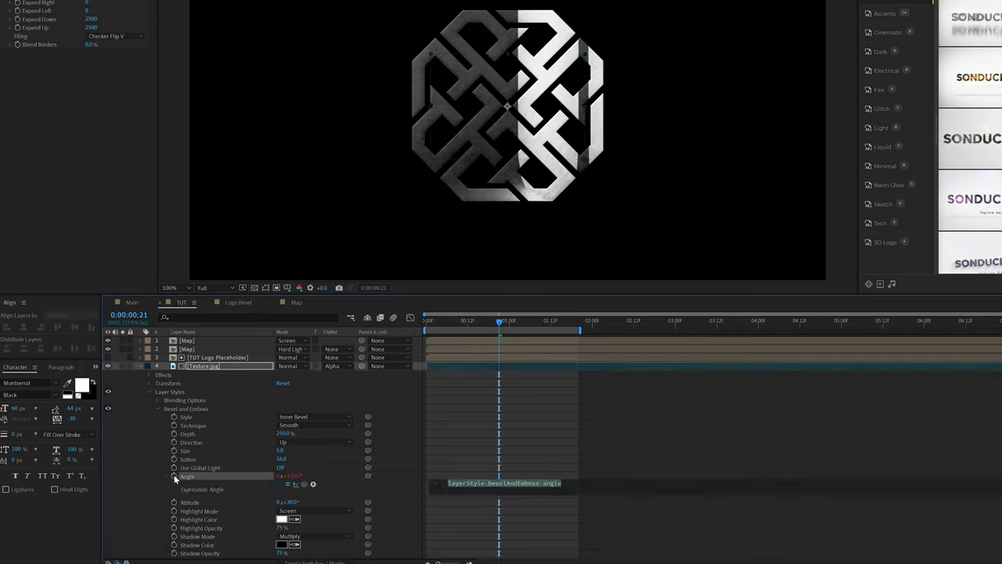
text(time*)
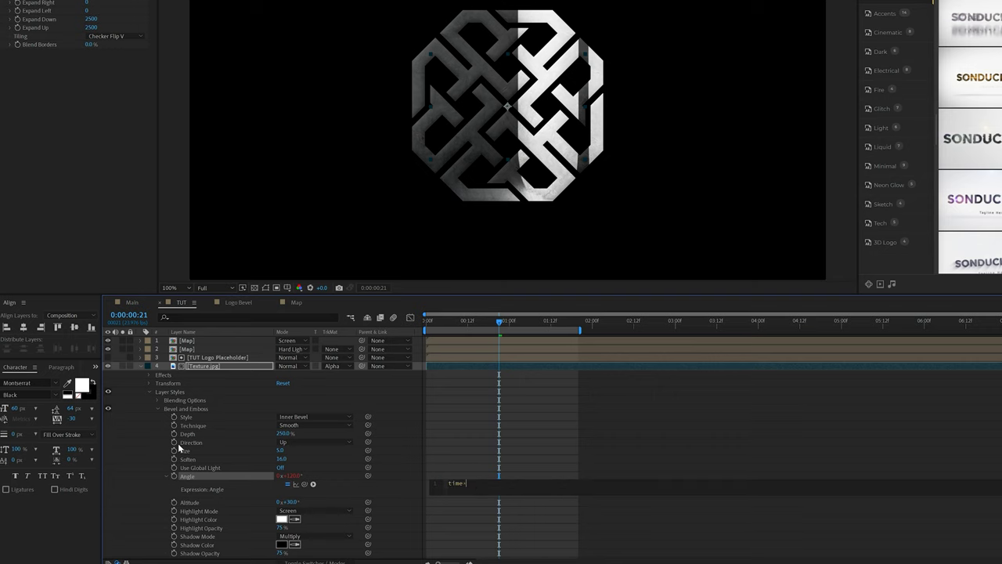
text(25)
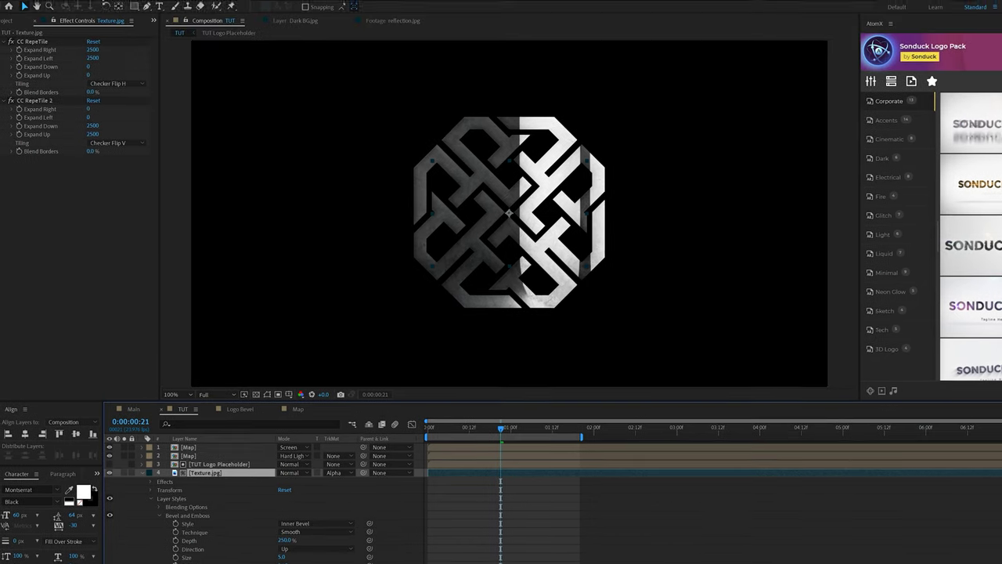
click(93, 12)
- Apply Curves to Texture.jpg, bend it into an S for more contrast, and preview
mouse_move(133, 118)
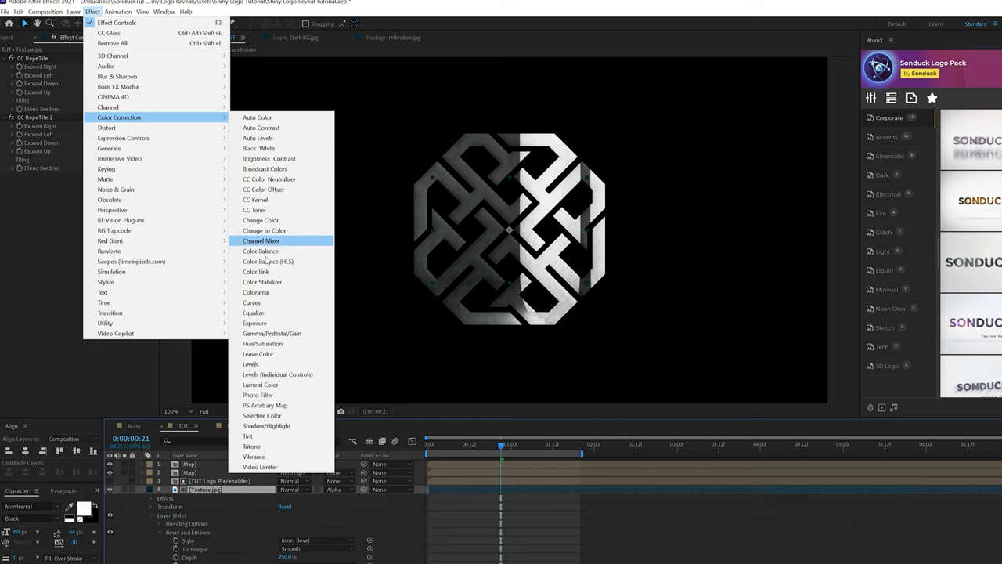
click(266, 302)
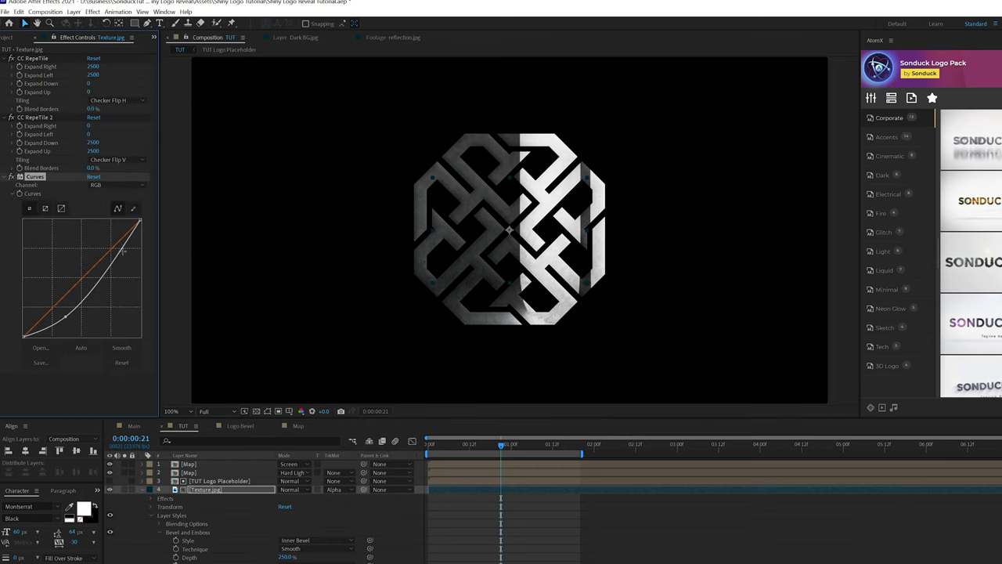
drag(123, 250, 112, 244)
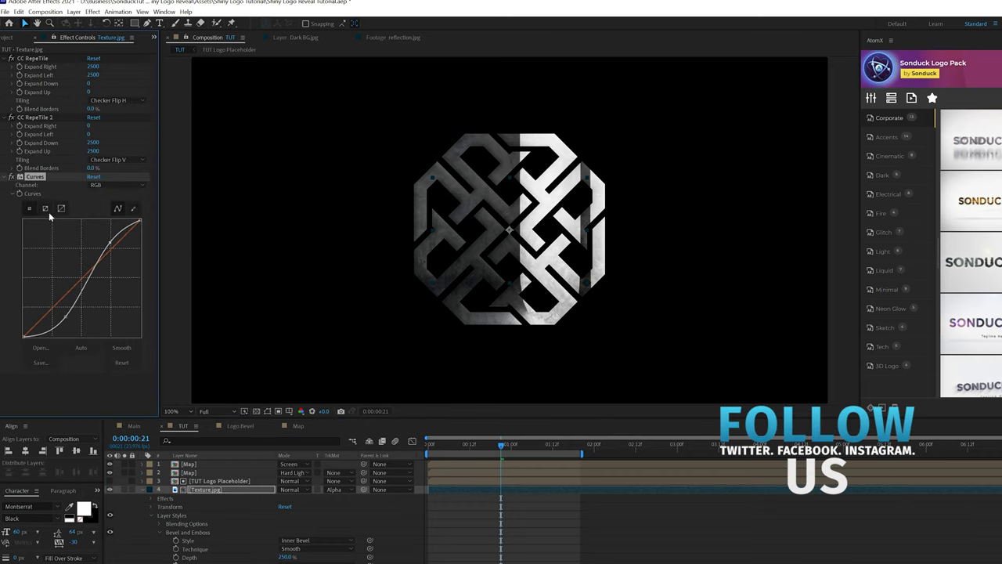
click(12, 176)
key(space)
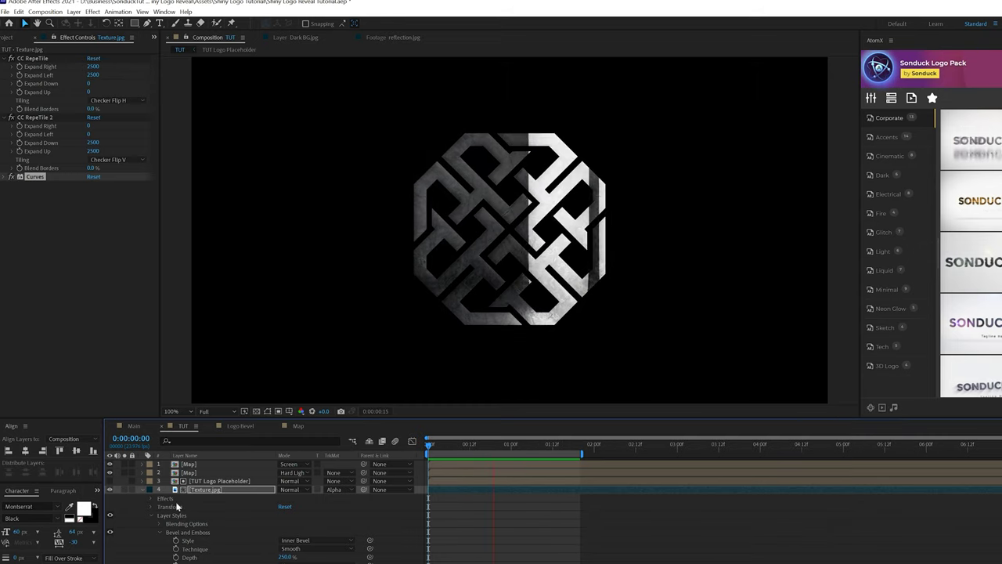
- Stop the preview and pre-compose all four layers into a precomp named Logo Bevel
click(140, 490)
drag(169, 548, 217, 427)
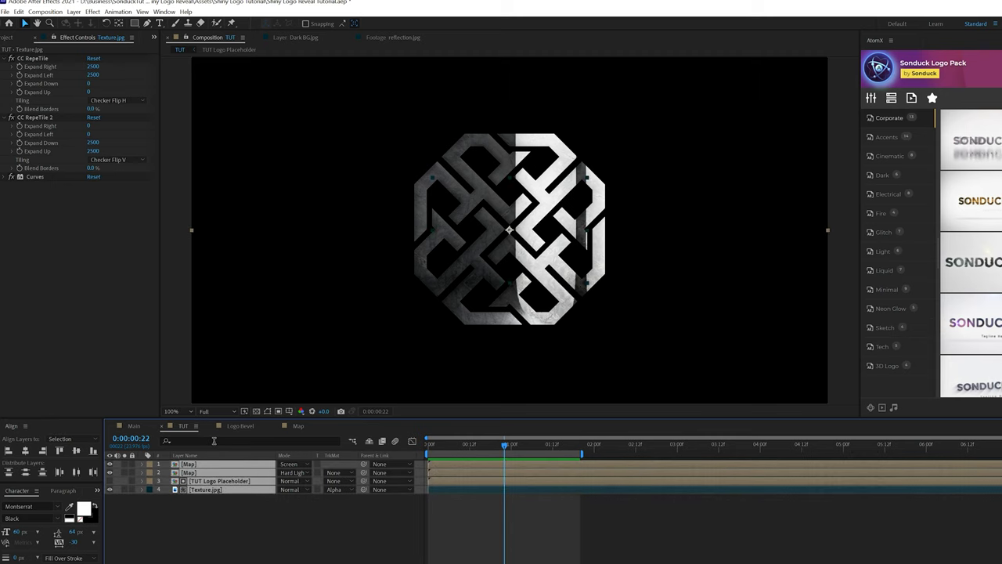
key(ctrl+shift+c)
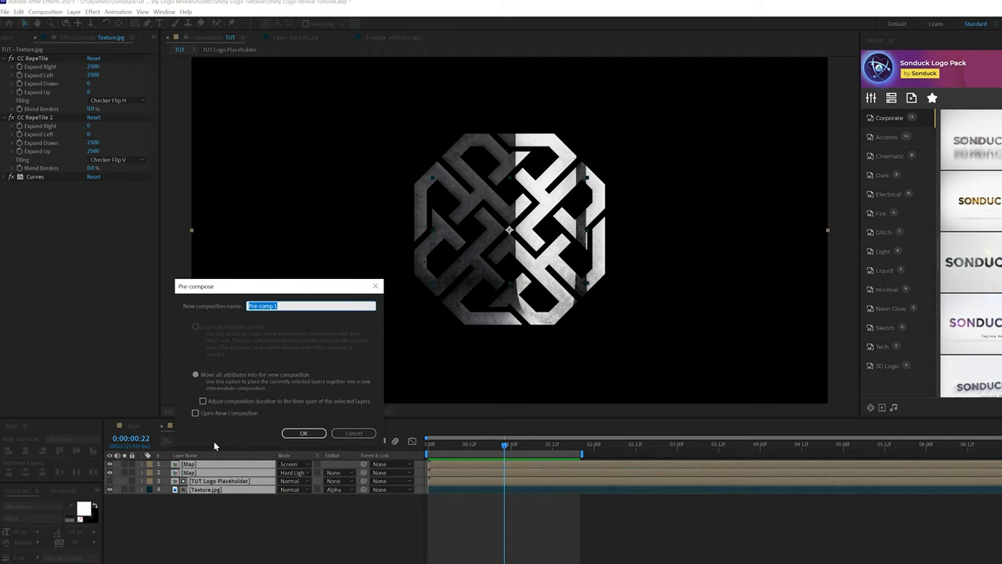
text(Logo Bevel)
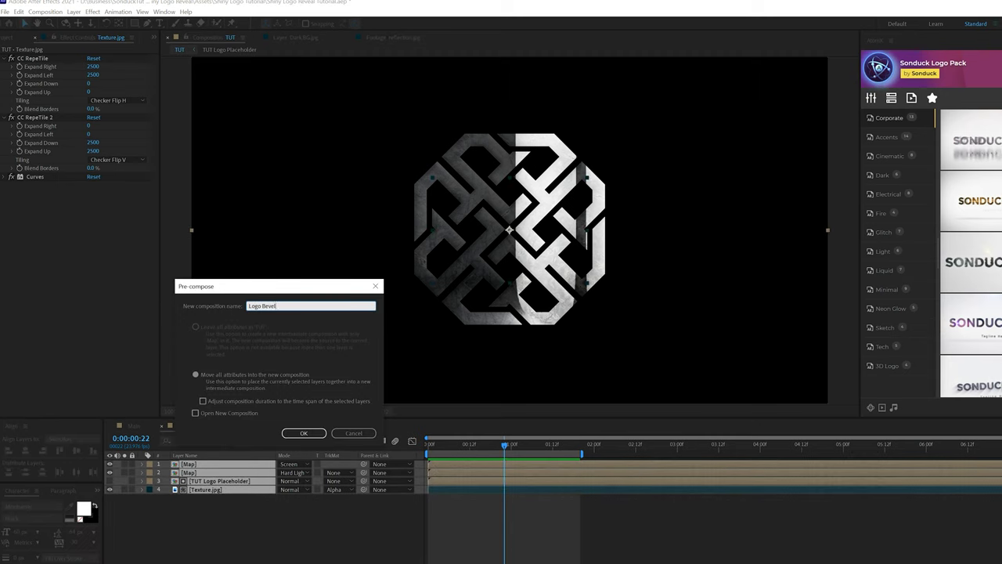
key(Return)
- Apply Bevel Alpha (Edge Thickness 2.00) to Logo Bevel and inspect the bevelled edges
click(92, 12)
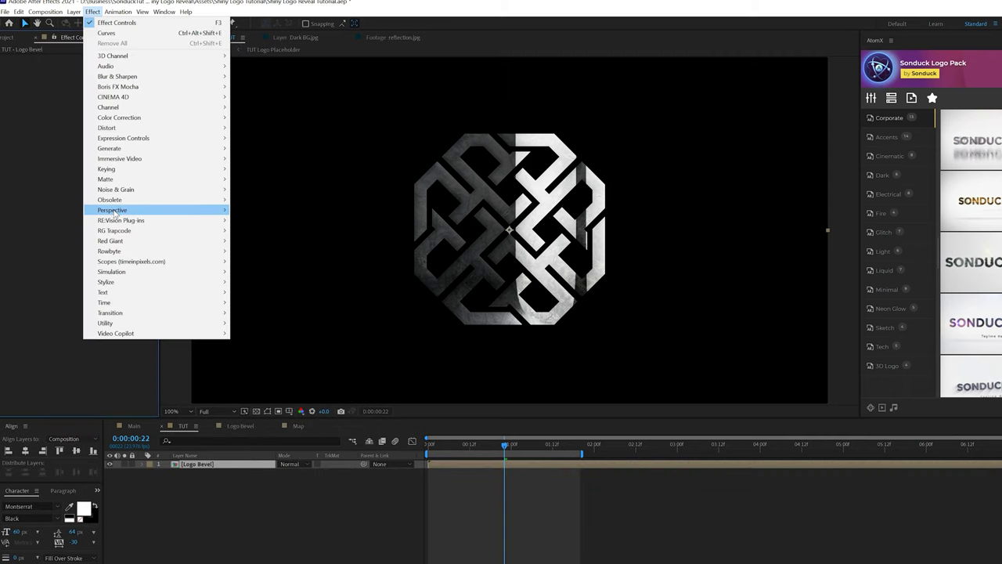
mouse_move(117, 213)
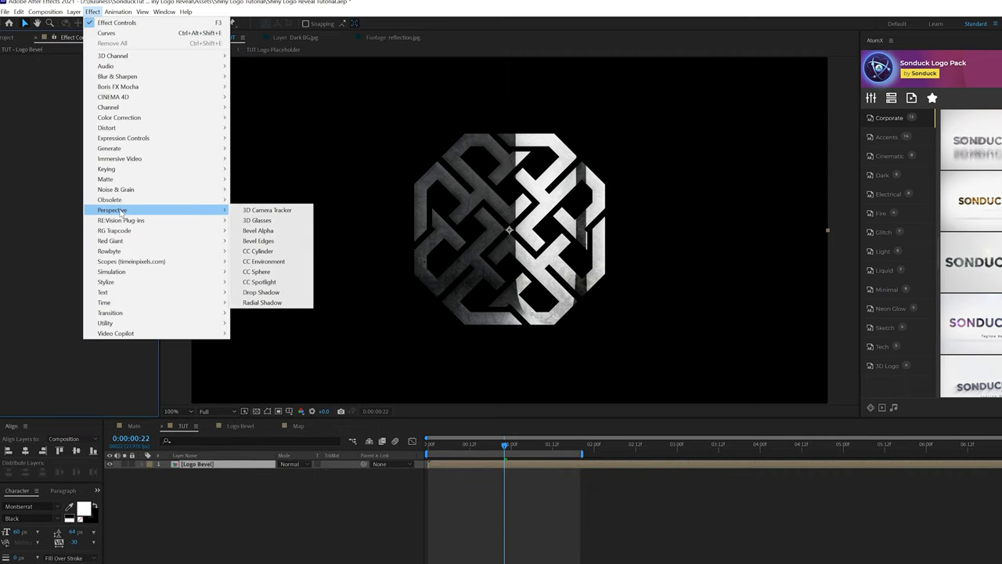
click(257, 230)
key(period)
key(period)
key(period)
key(period)
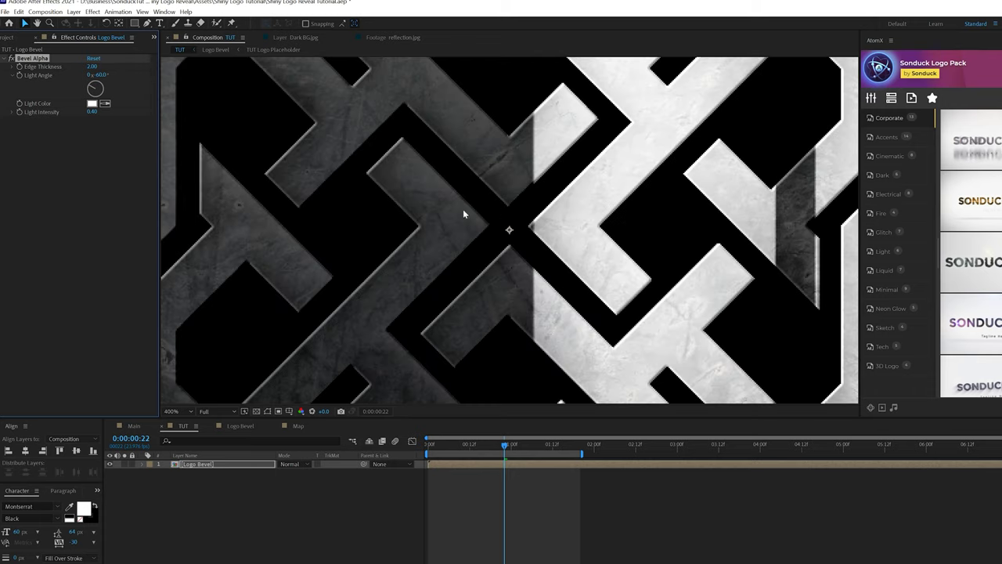
key(comma)
key(comma)
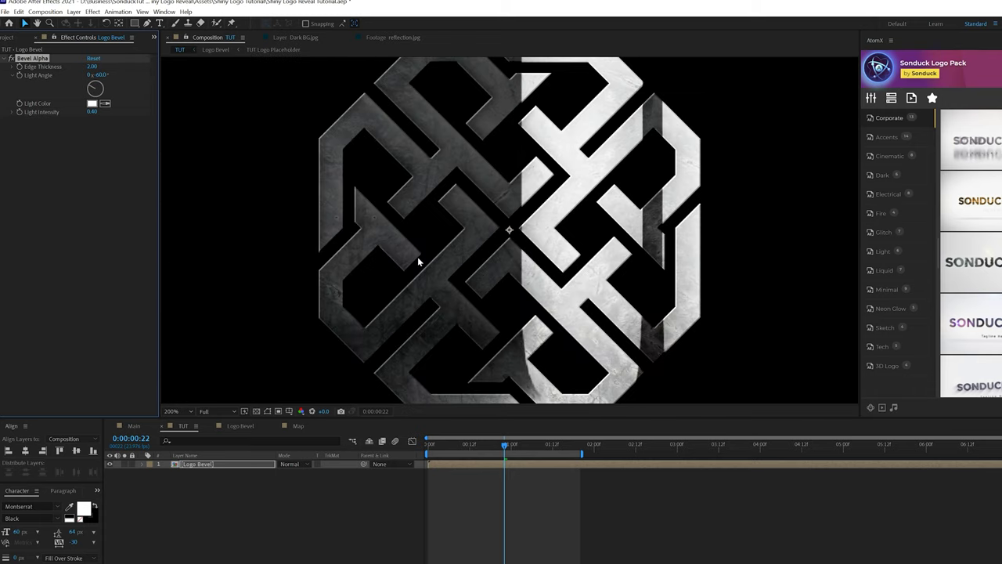
key(comma)
key(comma)
key(comma)
key(period)
key(period)
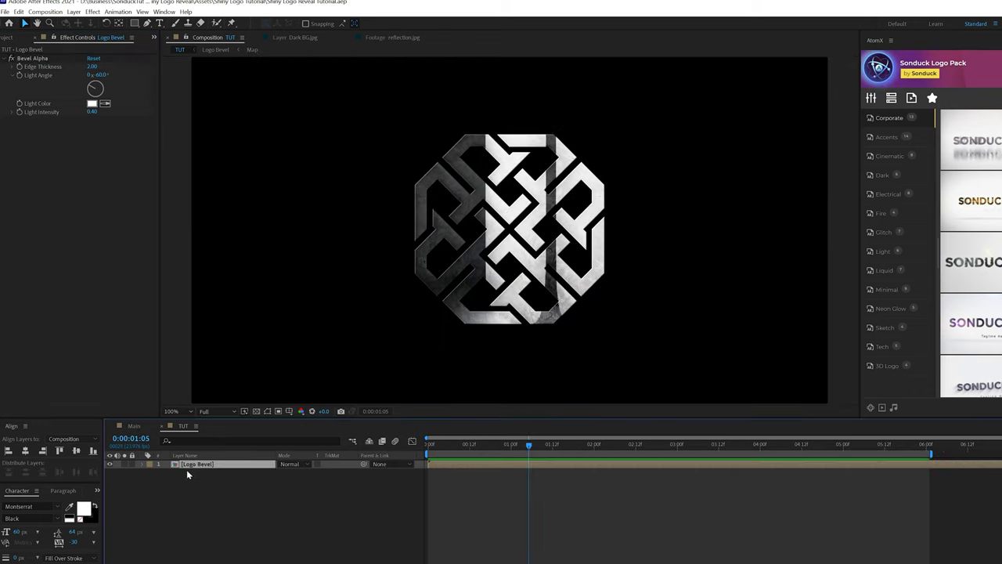
key(period)
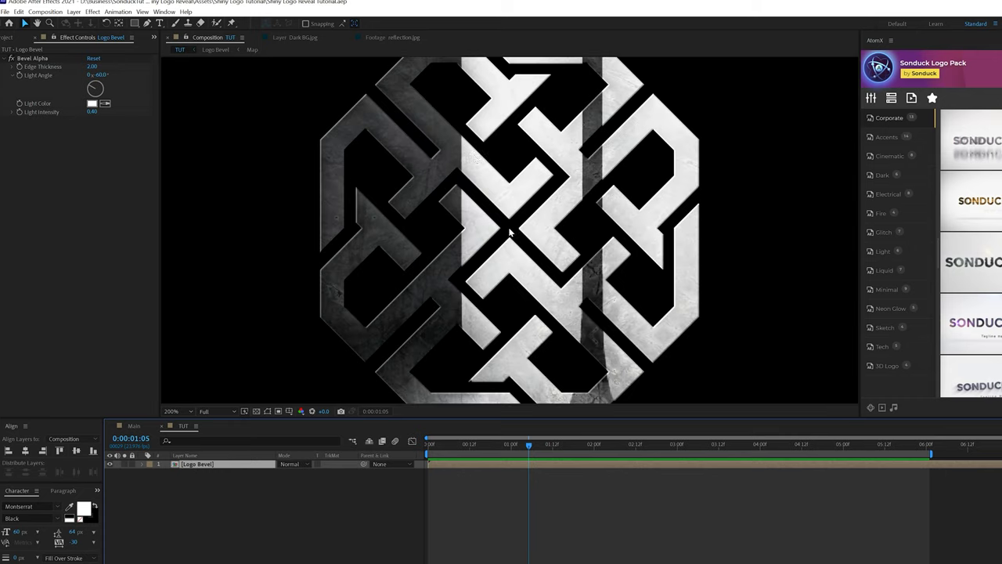
- Open the Logo Bevel and Map precomps and select the reflection.jpg layer
double_click(201, 464)
double_click(183, 464)
click(195, 464)
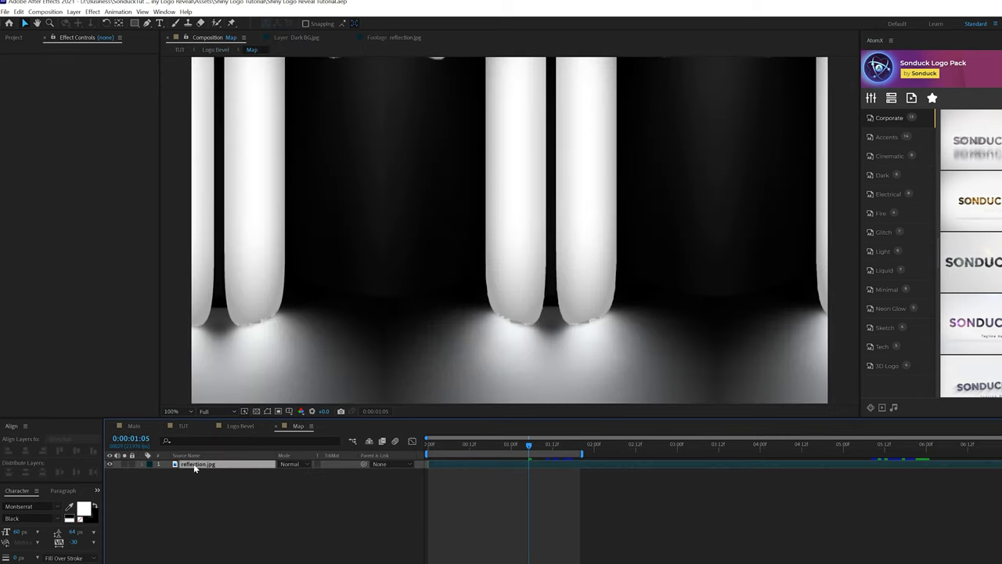
- Blur reflection.jpg with Gaussian Blur 41.1 and Repeat Edge Pixels, then return to TUT
click(93, 12)
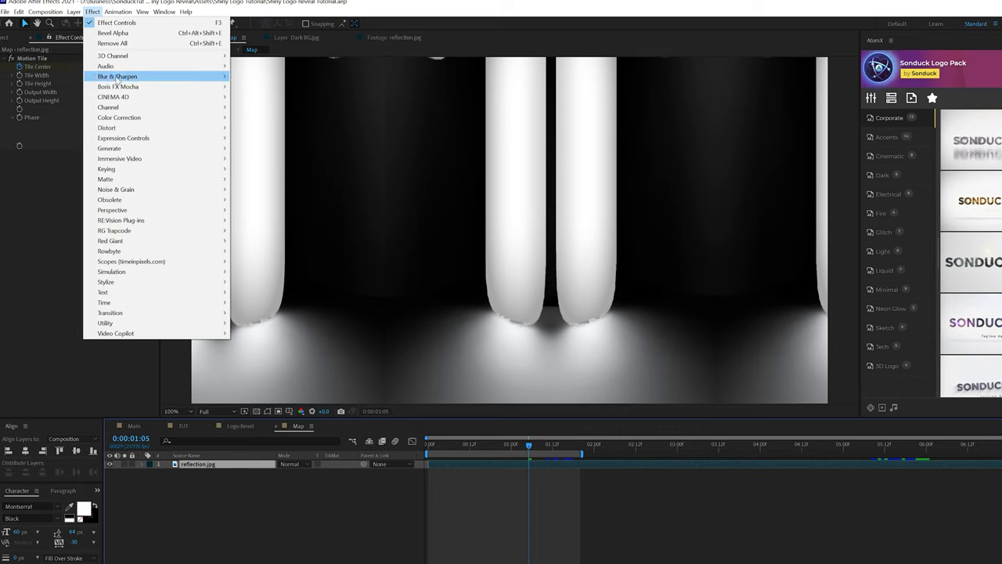
mouse_move(126, 76)
click(249, 189)
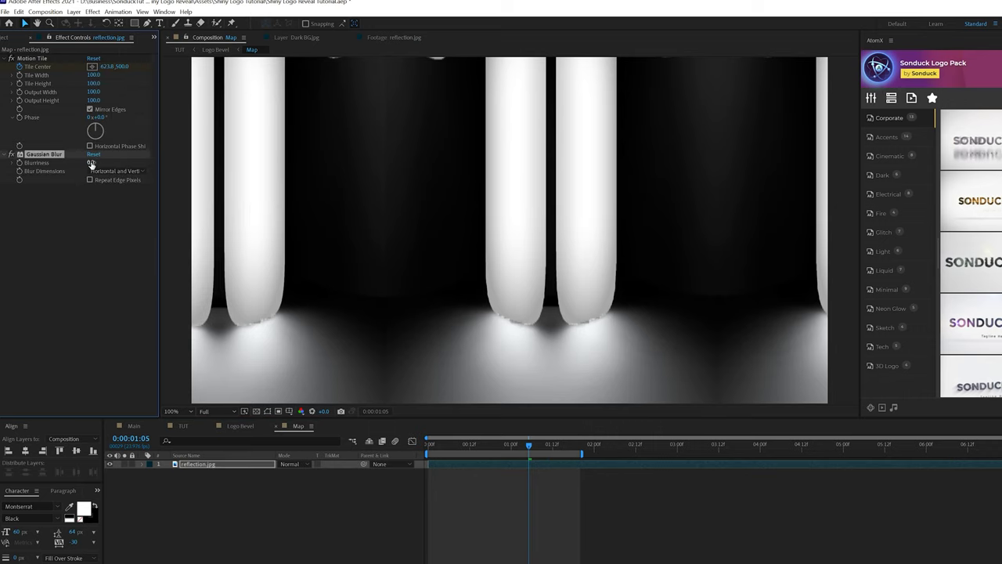
drag(91, 162, 247, 179)
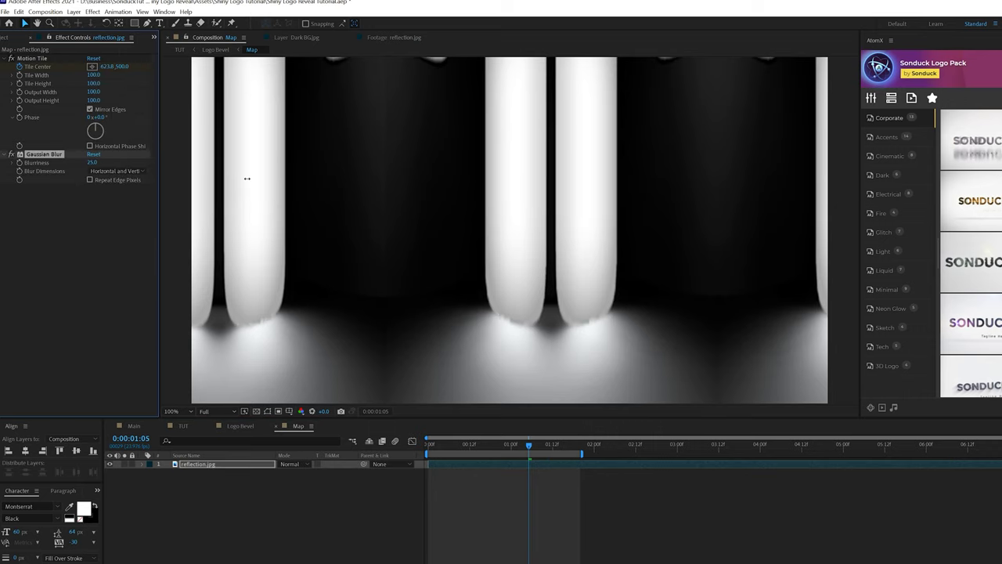
click(89, 180)
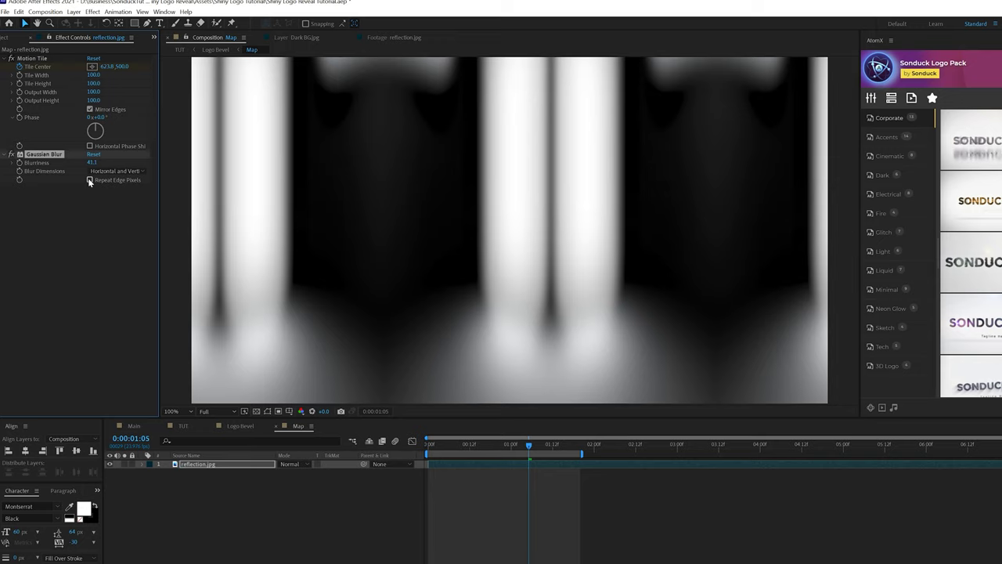
click(182, 425)
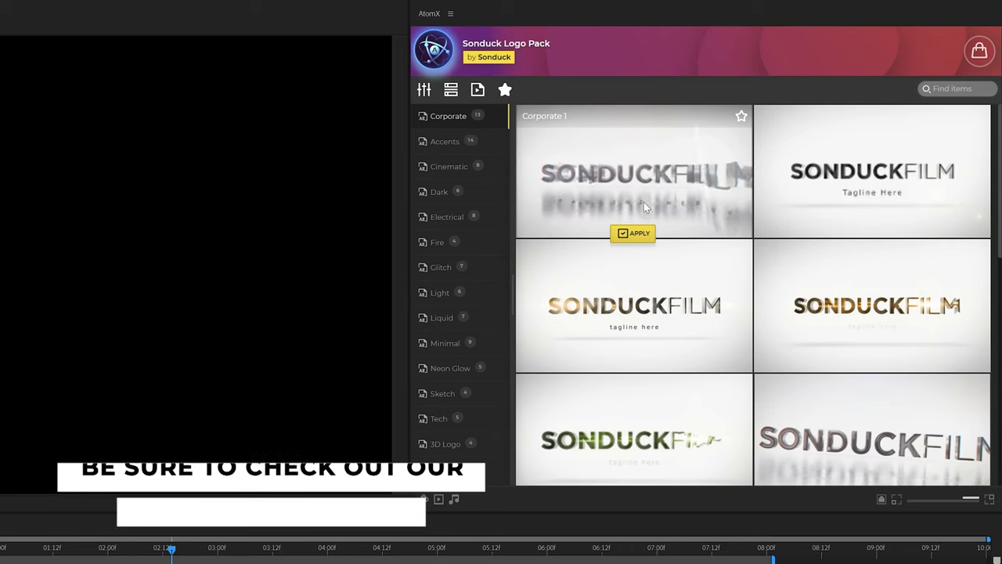
- Browse AtomX's Glitch, Neon Glow, Electrical, Cinematic and Fire packs, then apply Fire 2
mouse_move(640, 317)
scroll(638, 317, down, 5)
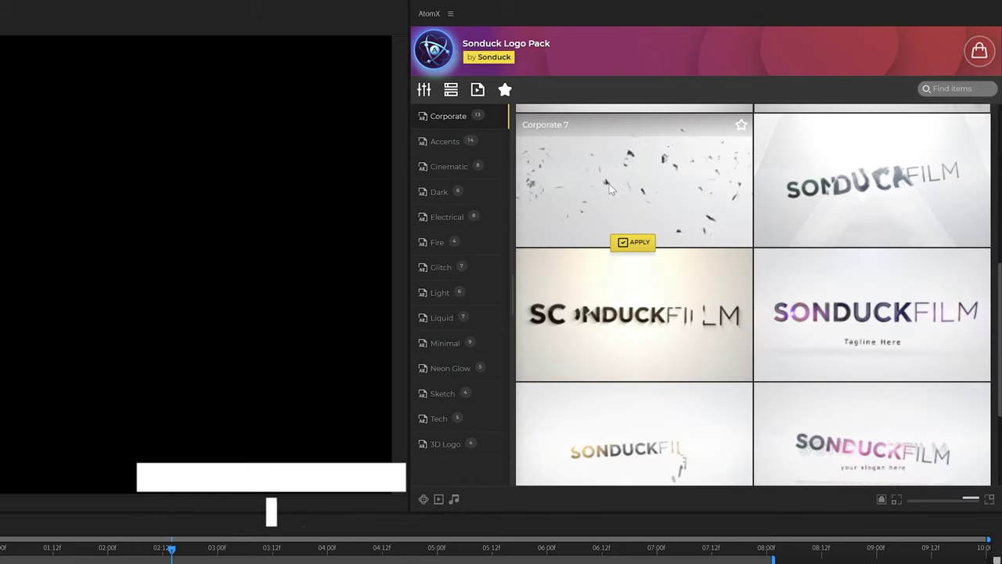
scroll(592, 298, down, 2)
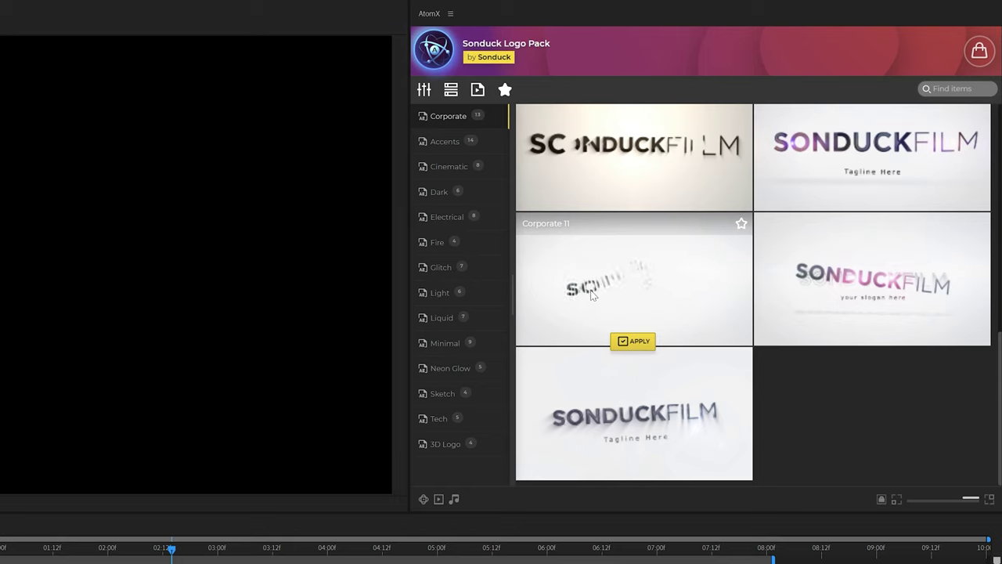
click(441, 269)
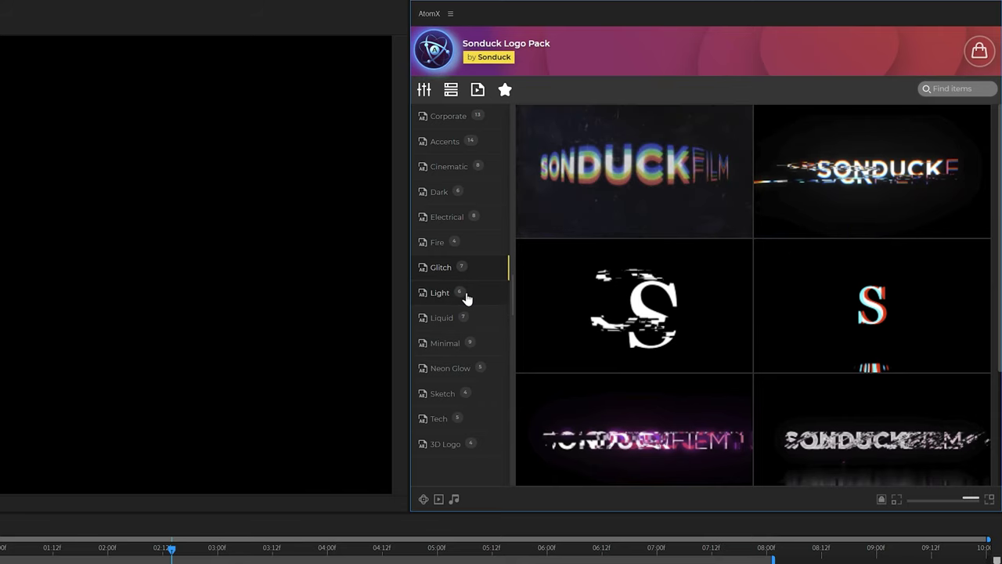
click(450, 367)
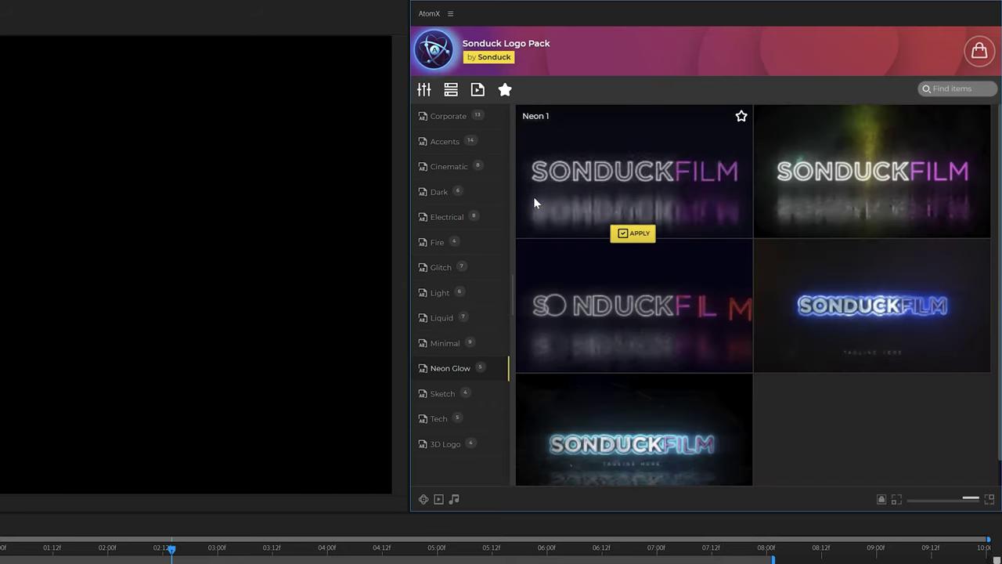
click(446, 216)
scroll(615, 297, down, 2)
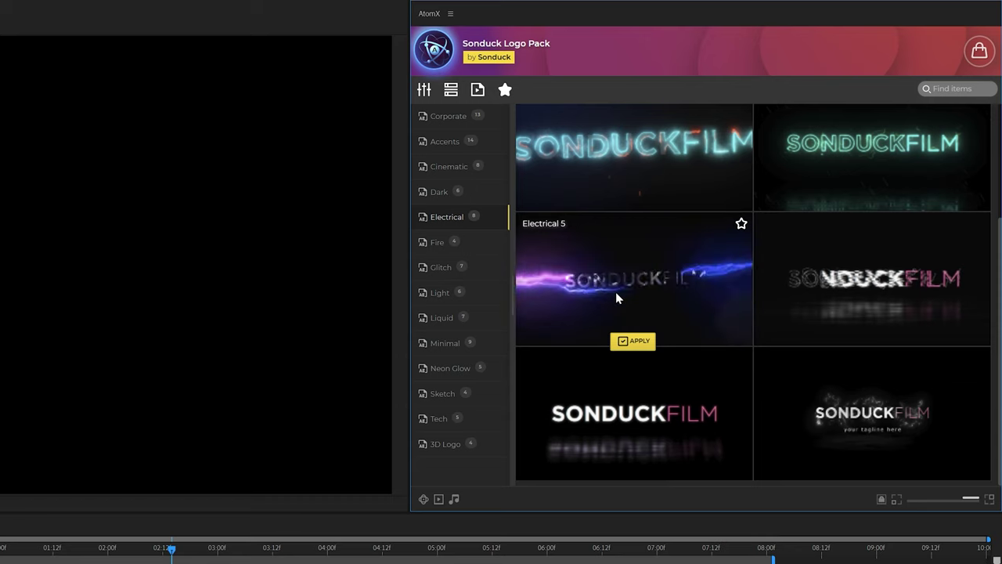
click(448, 166)
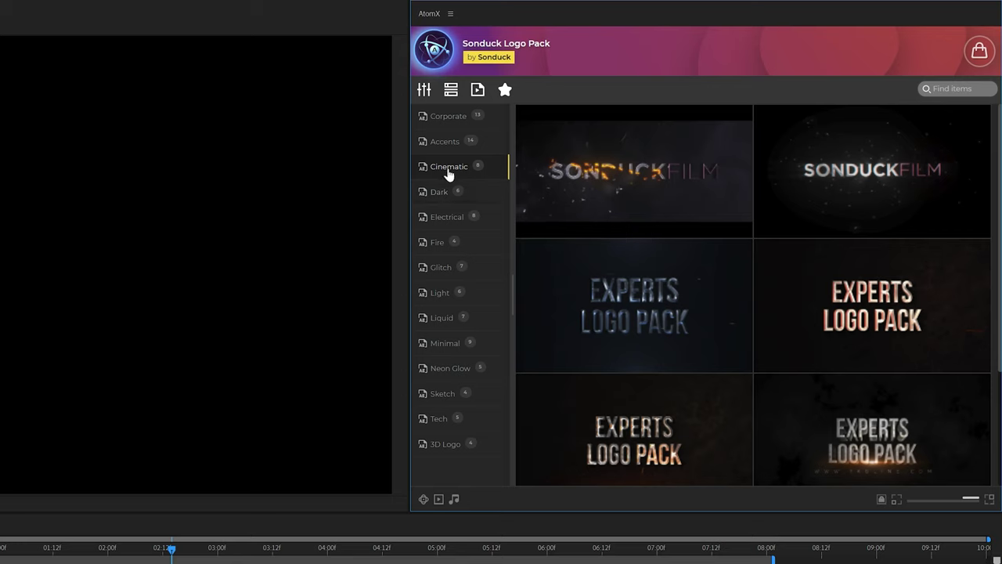
click(439, 247)
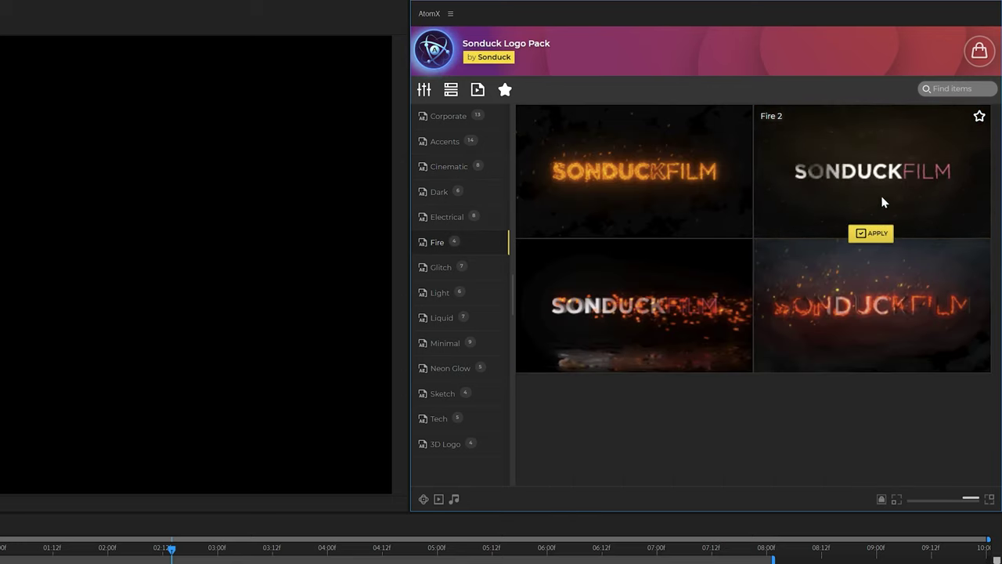
click(872, 233)
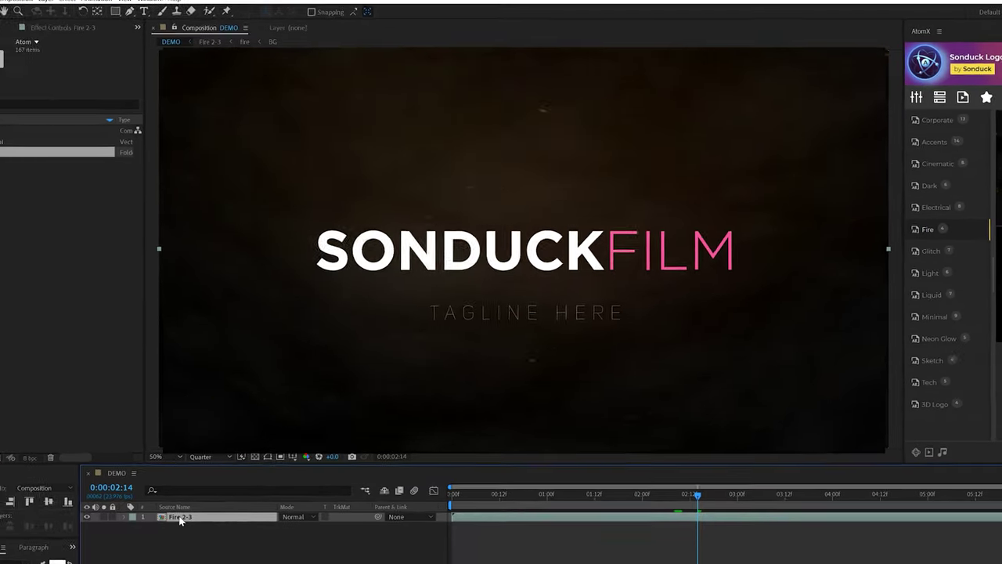
- Inside Fire 2-3's Logo 2 precomp, hide Logo.png and add the Boom.ai logo
double_click(180, 518)
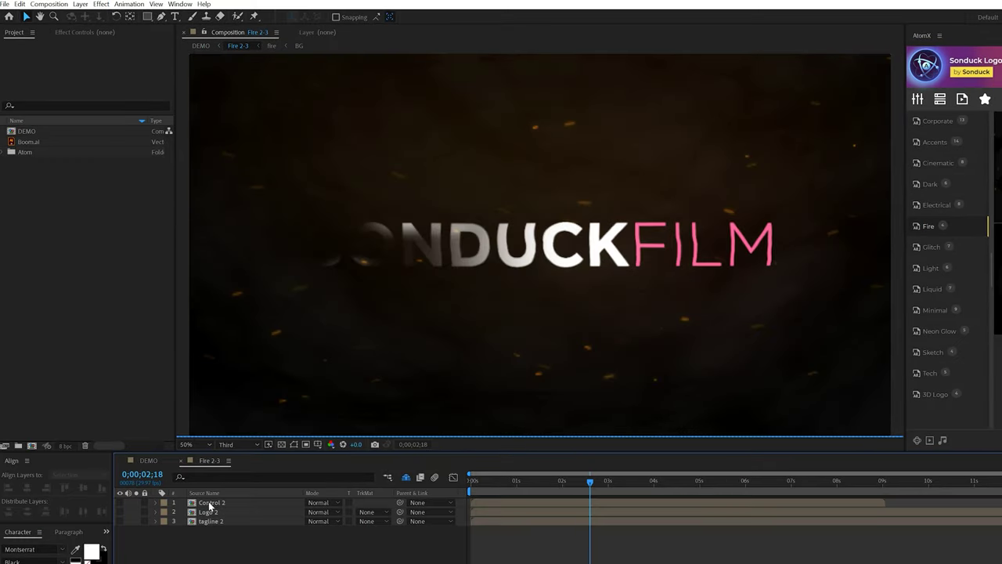
double_click(208, 512)
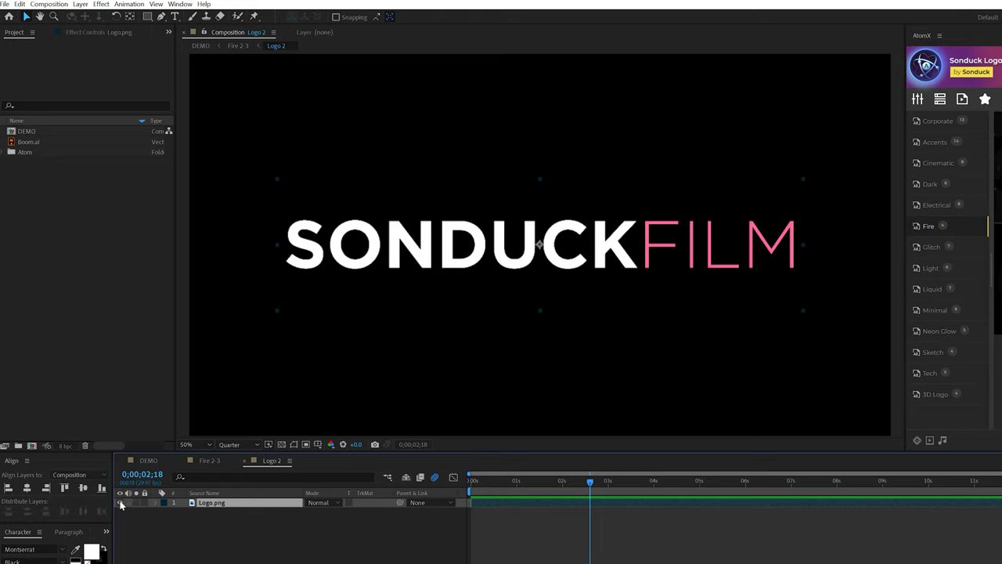
click(120, 502)
drag(16, 143, 222, 501)
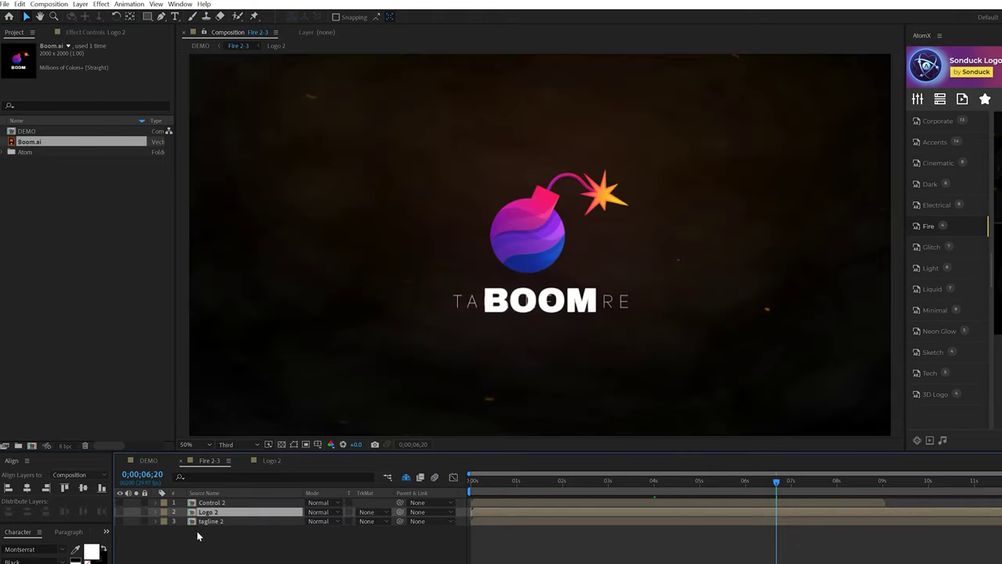
double_click(208, 524)
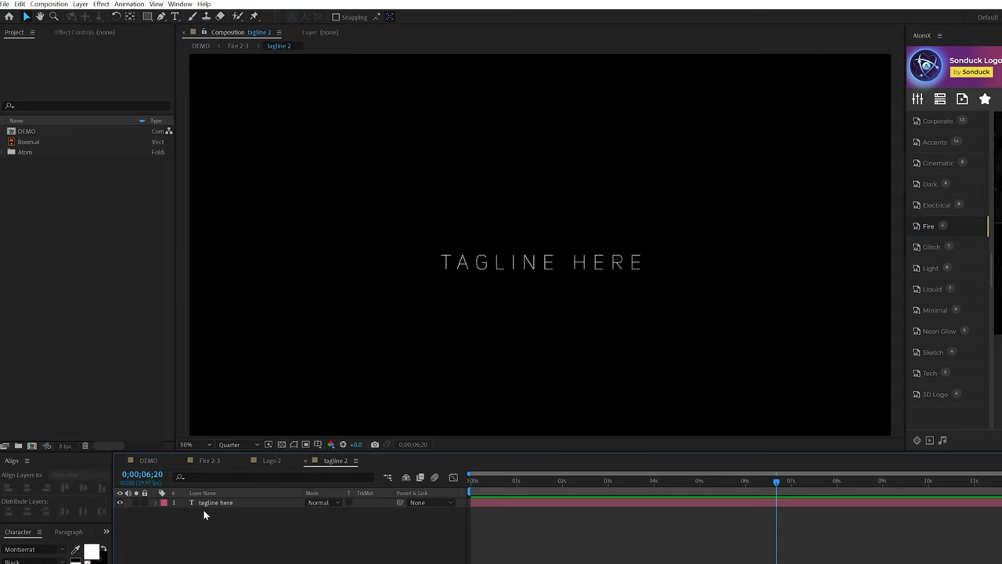
click(203, 503)
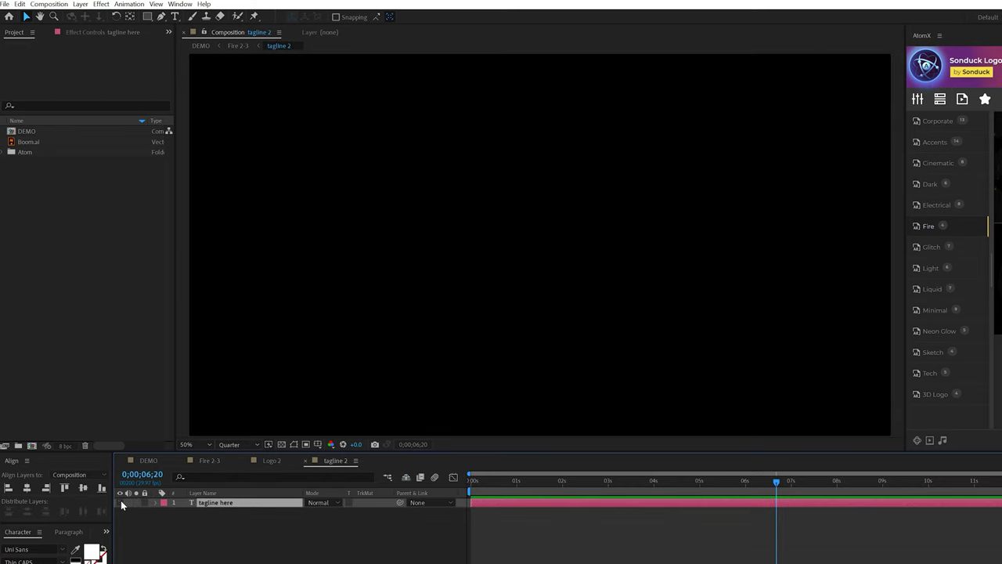
click(174, 16)
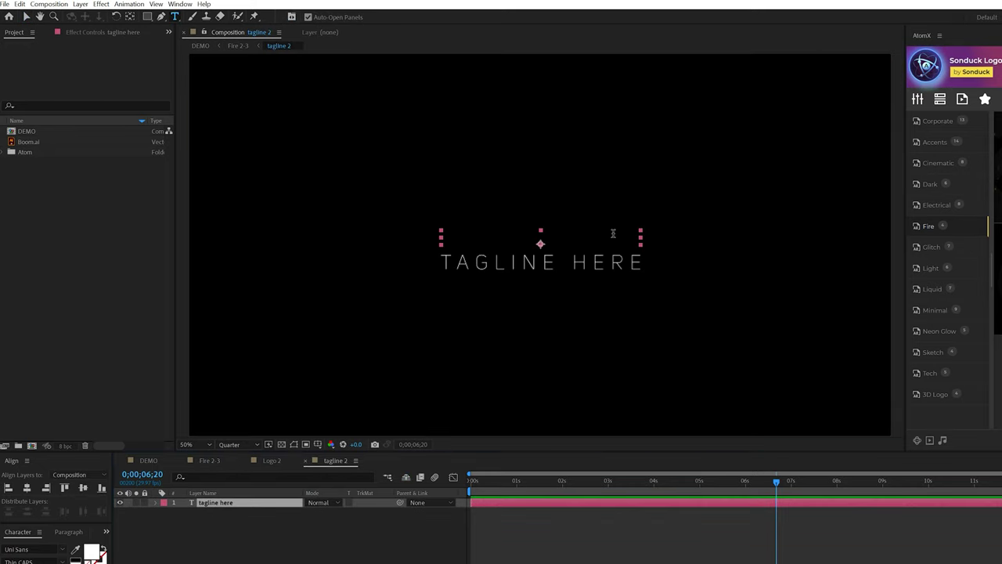
triple_click(613, 233)
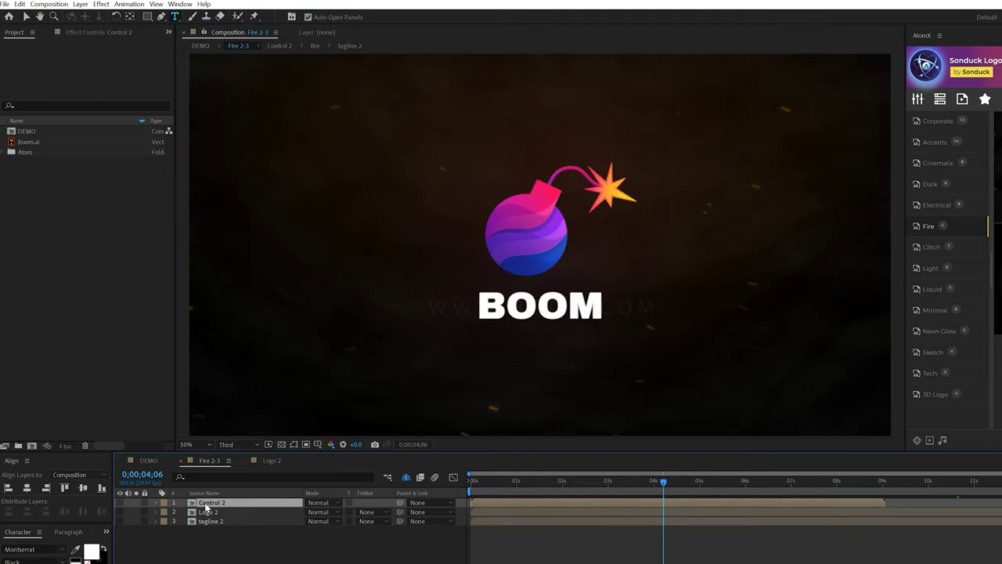
- Lower the tagline under the logo via Tagline Y Position in Control 2
double_click(207, 504)
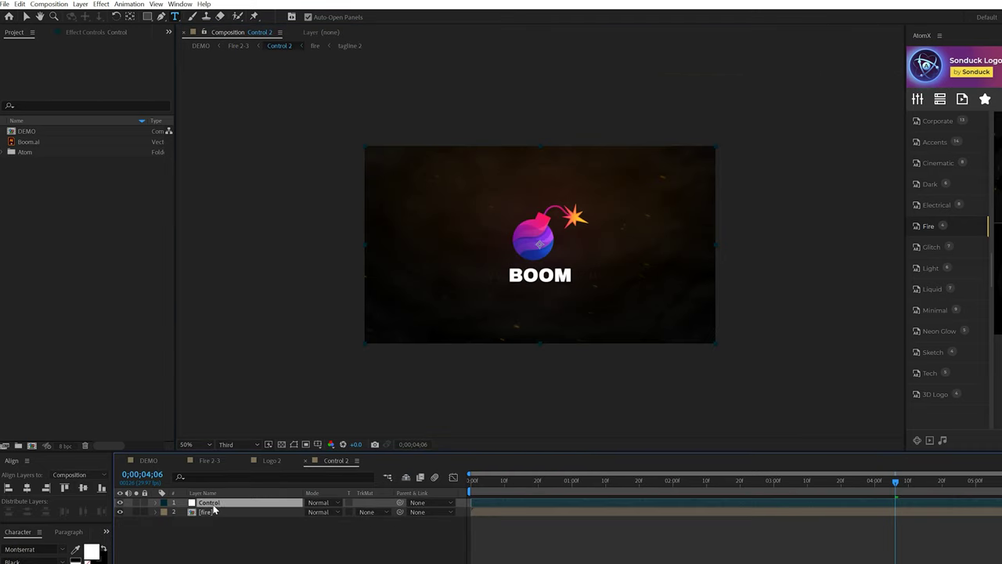
click(79, 35)
click(101, 93)
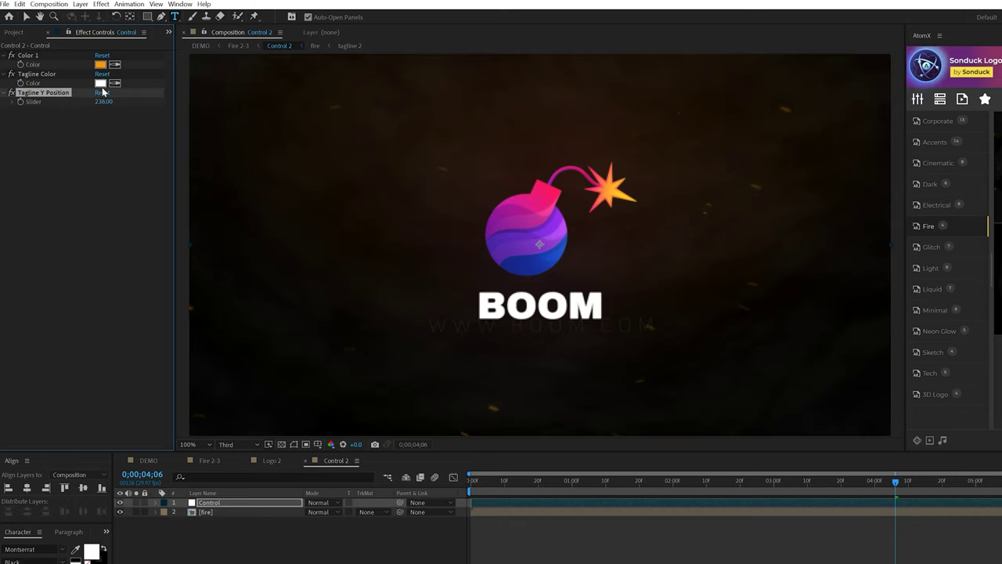
drag(191, 111, 299, 121)
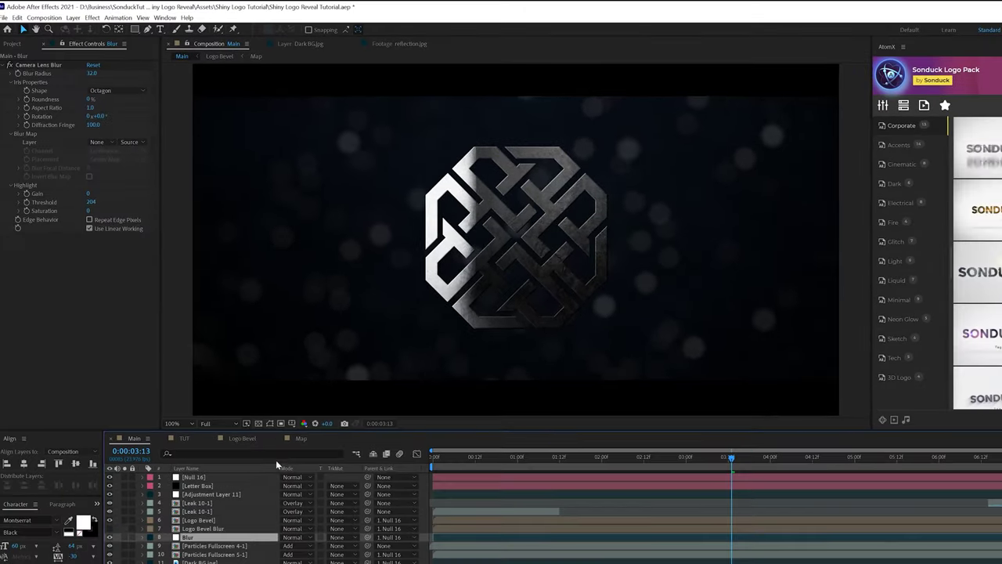
- Add Dark BG.jpg as the background layer of the TUT composition
click(185, 438)
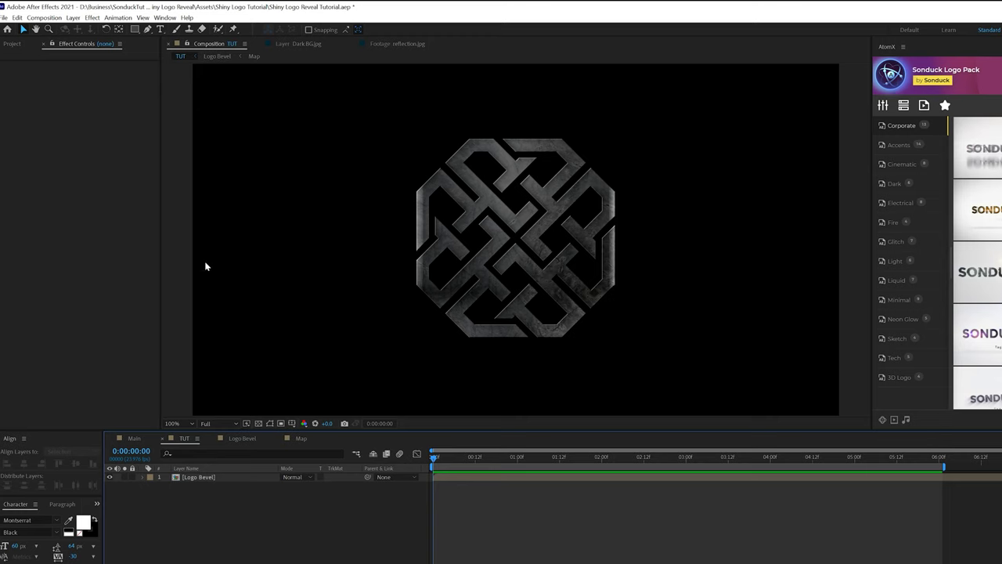
click(12, 44)
drag(33, 167, 256, 516)
key(comma)
key(comma)
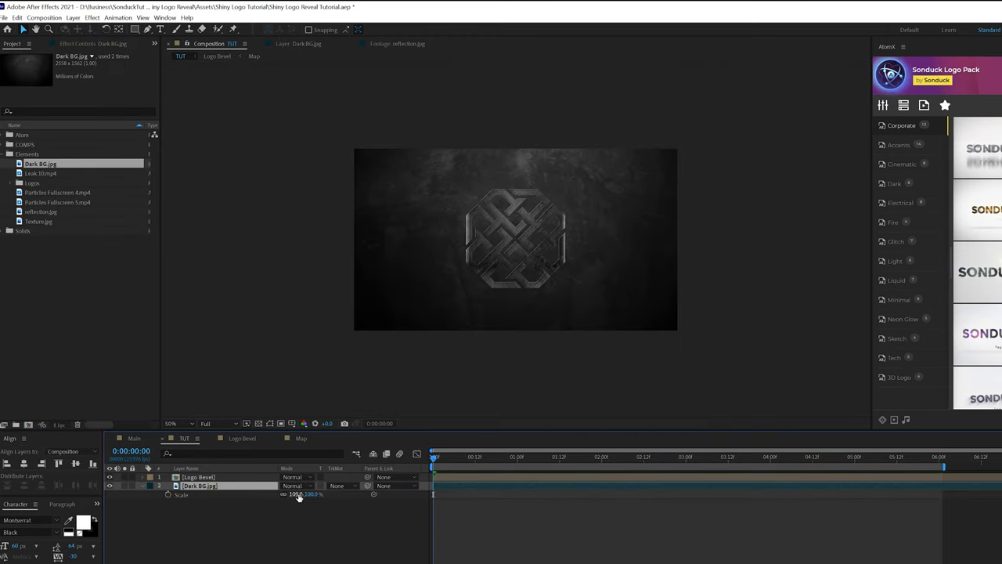
key(period)
- Darken the background with a Curves effect pulled down
click(91, 17)
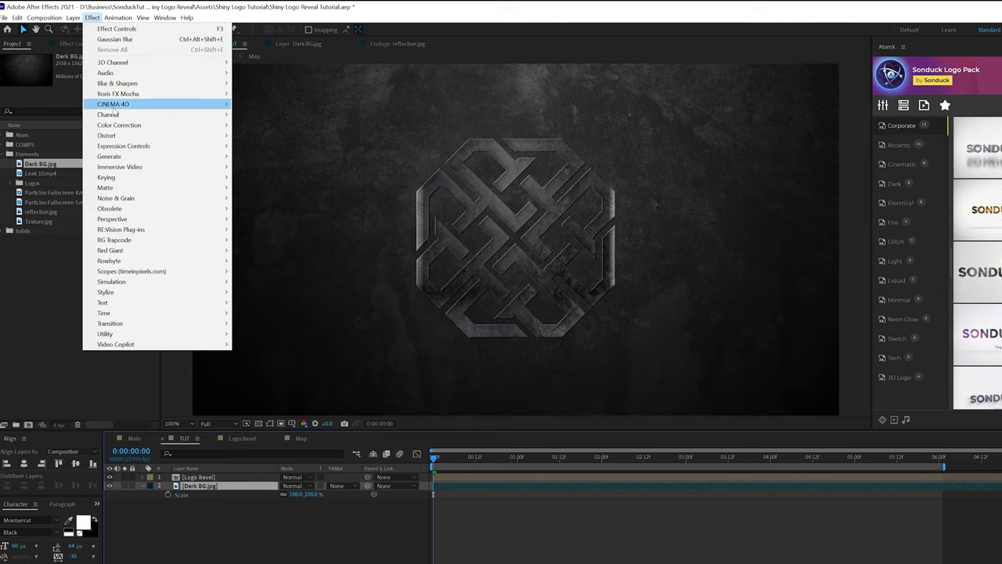
mouse_move(119, 126)
click(254, 313)
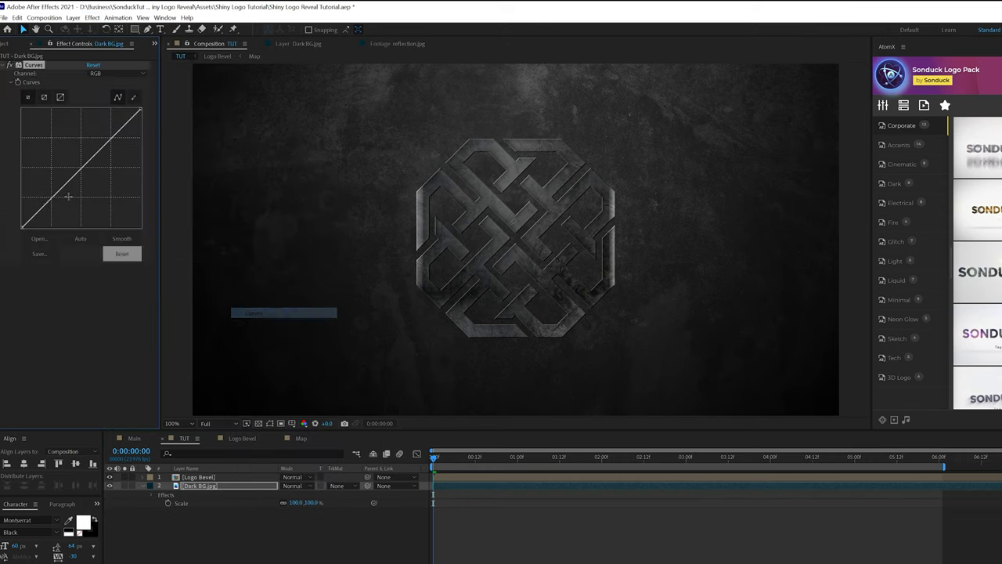
mouse_move(41, 208)
mouse_down()
mouse_move(65, 219)
mouse_move(59, 210)
mouse_up()
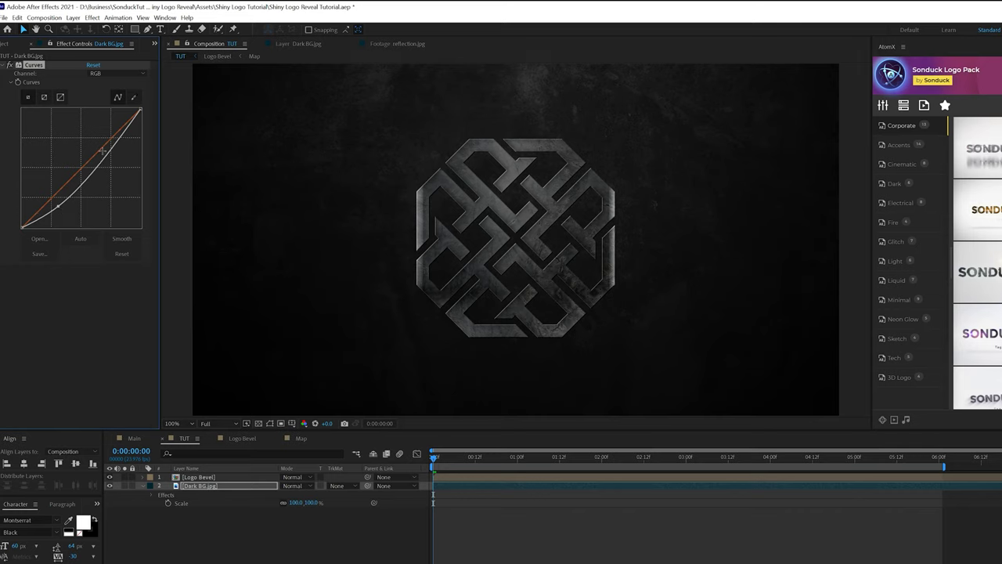
drag(103, 150, 115, 157)
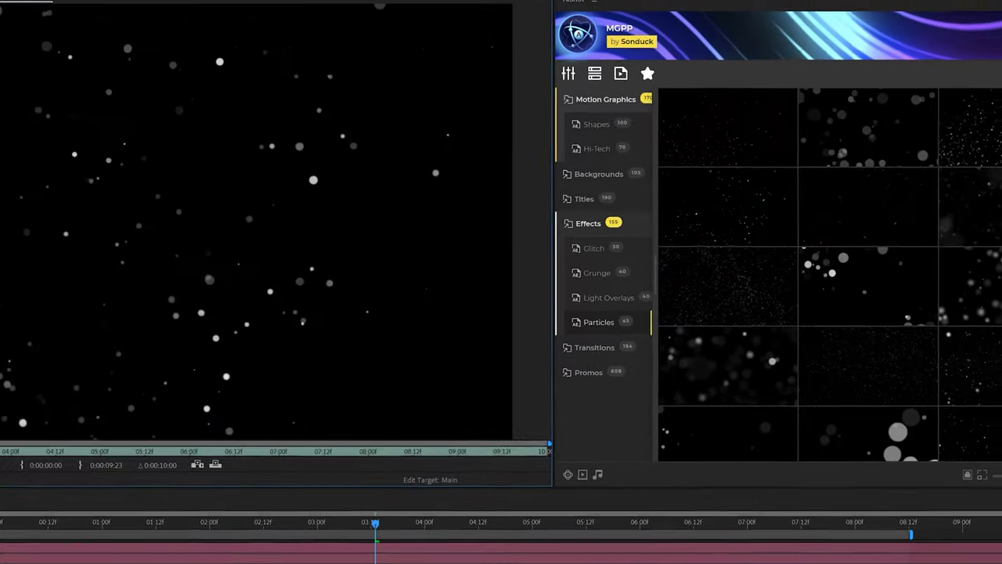
- Add Particles Fullscreen 4.mp4 and 5.mp4 to TUT, both in Add blend mode
mouse_move(607, 366)
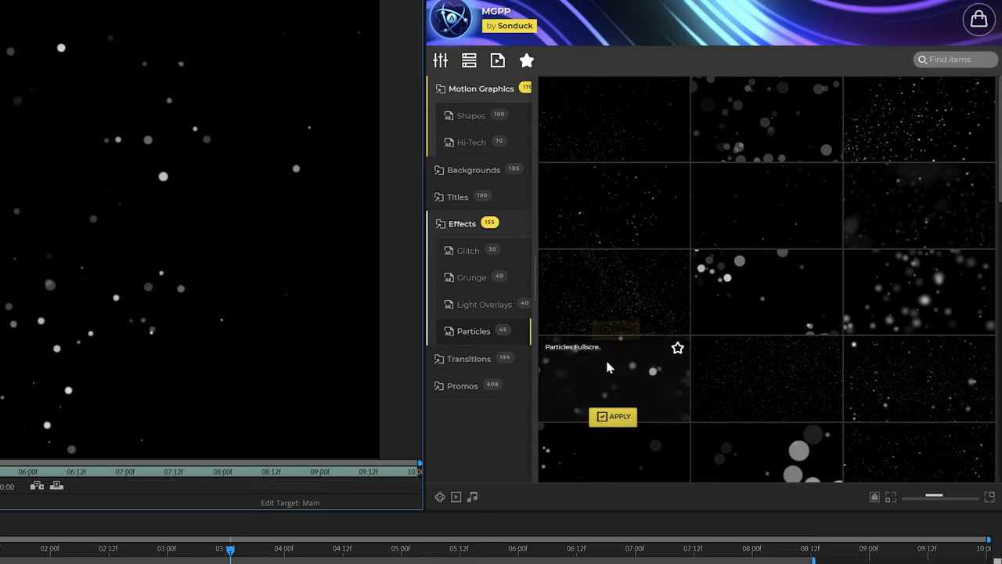
mouse_move(607, 235)
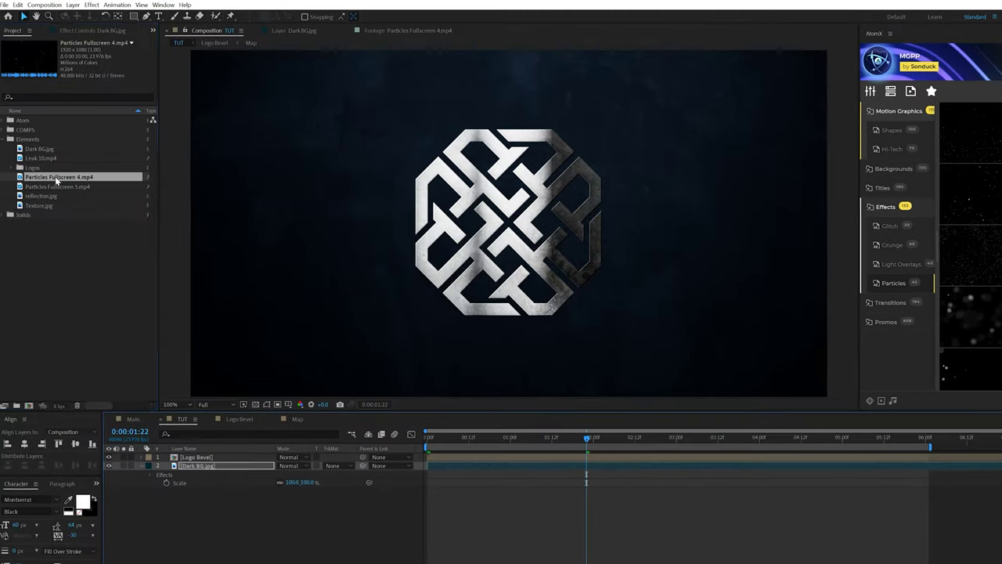
drag(57, 181, 215, 468)
click(286, 467)
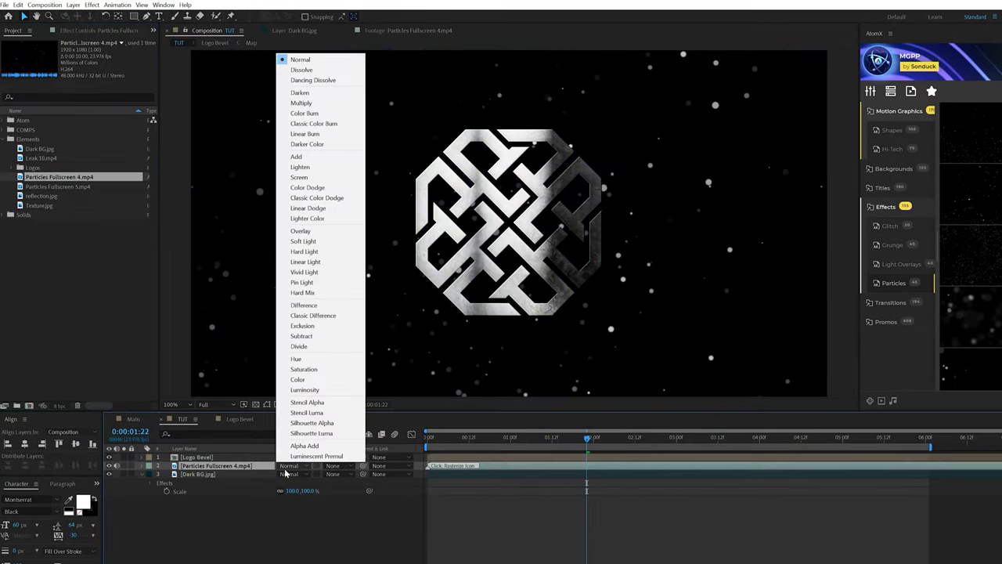
click(301, 157)
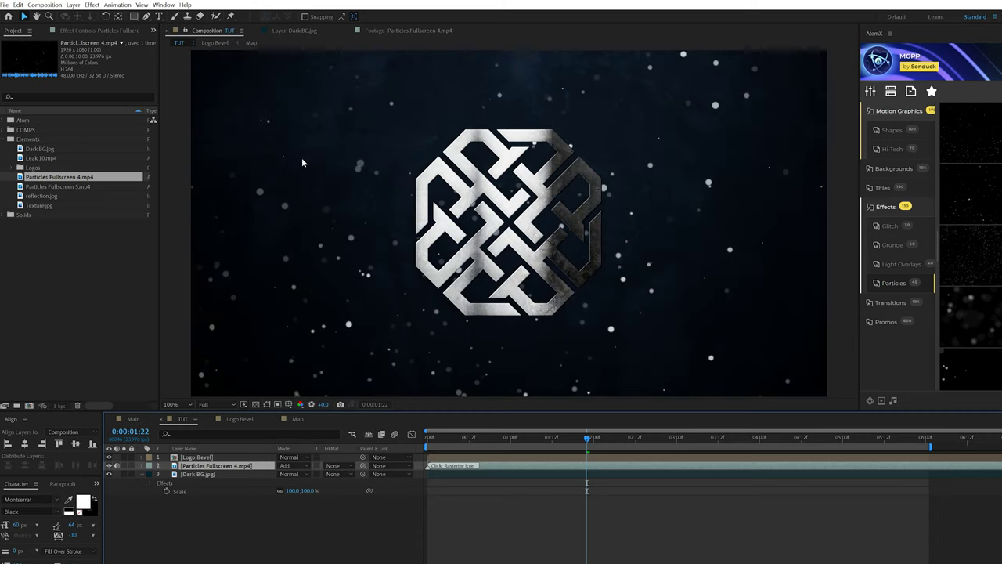
drag(43, 189, 212, 468)
click(287, 465)
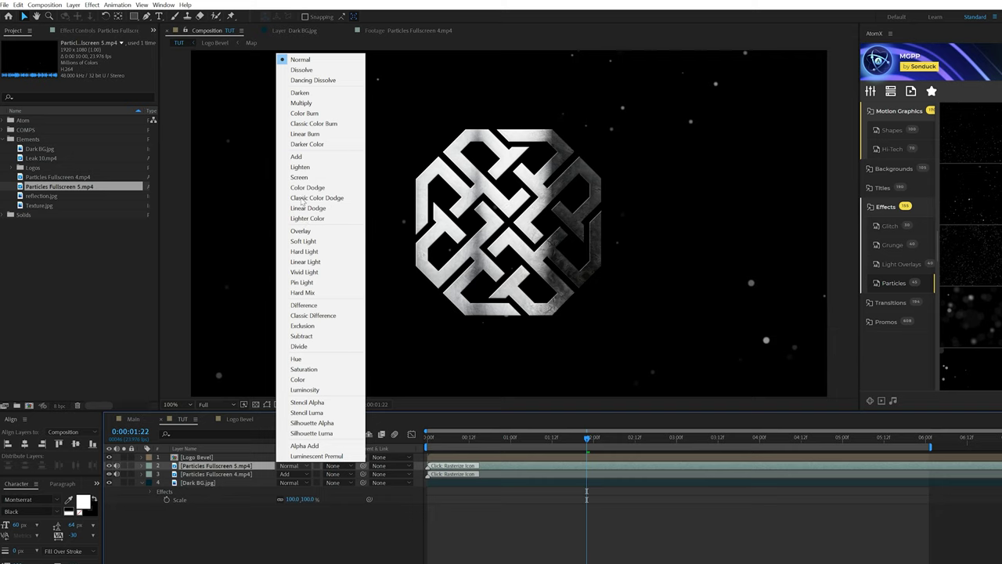
click(301, 158)
key(ctrl+shift+a)
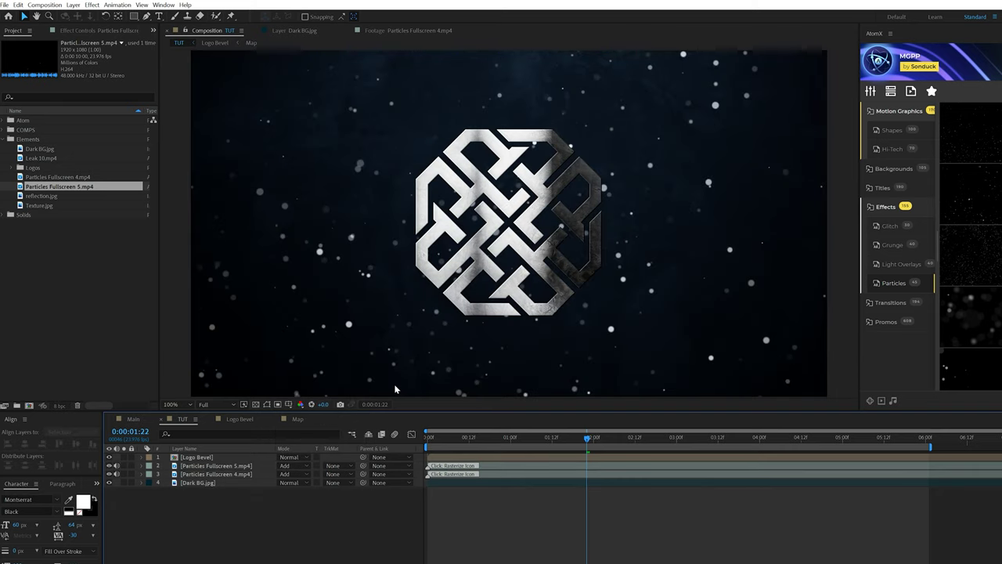
- Create a new adjustment layer and place it below Logo Bevel
click(73, 5)
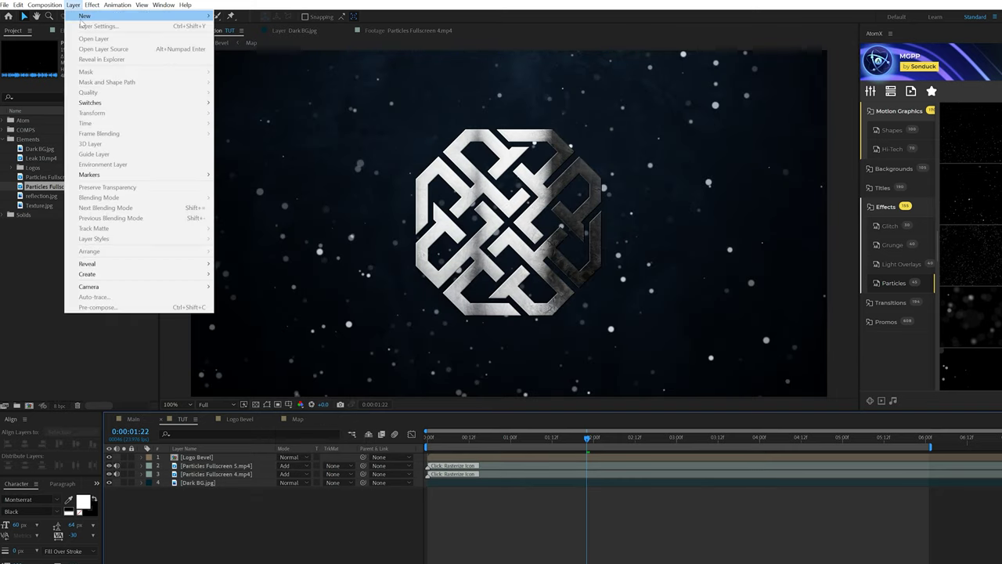
mouse_move(83, 17)
click(245, 78)
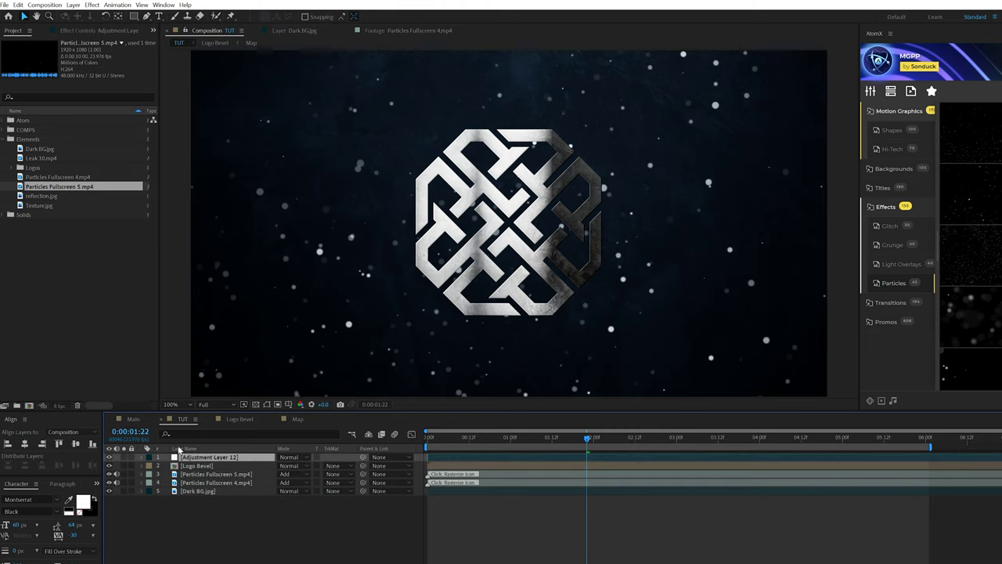
drag(190, 460, 192, 473)
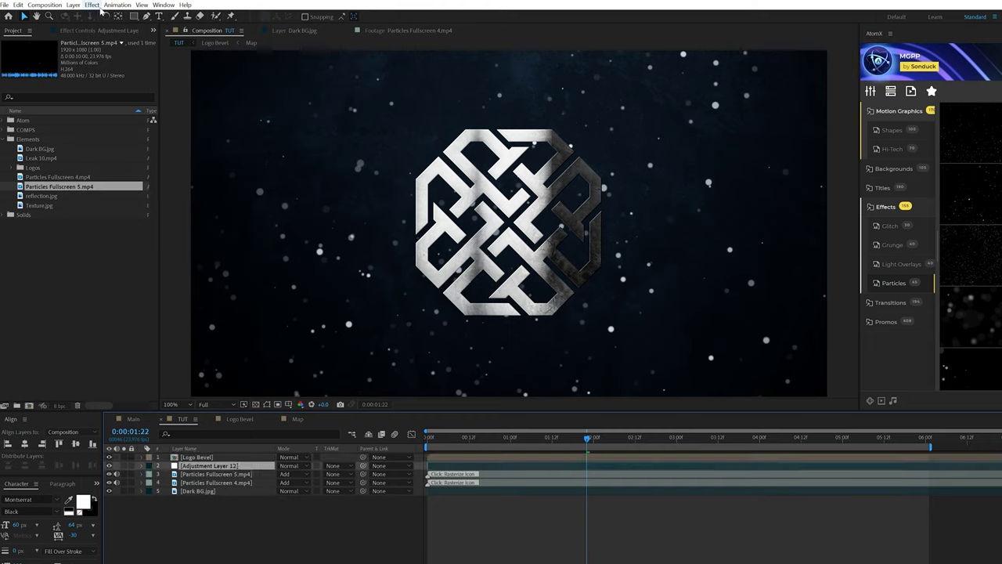
- Apply Camera Lens Blur with radius 32 and Octagon iris, checking at 0:00:02:11
click(98, 6)
mouse_move(125, 71)
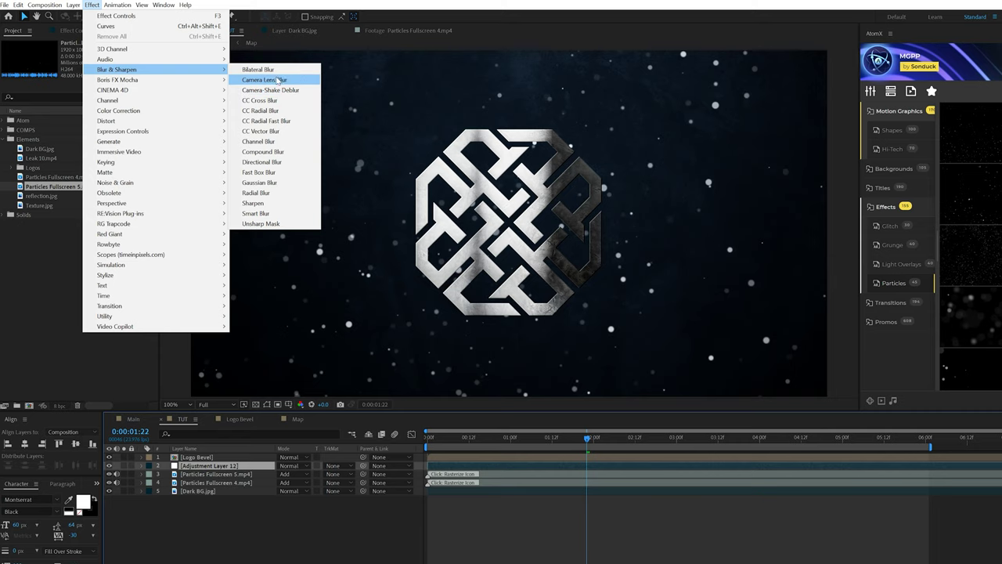
click(274, 81)
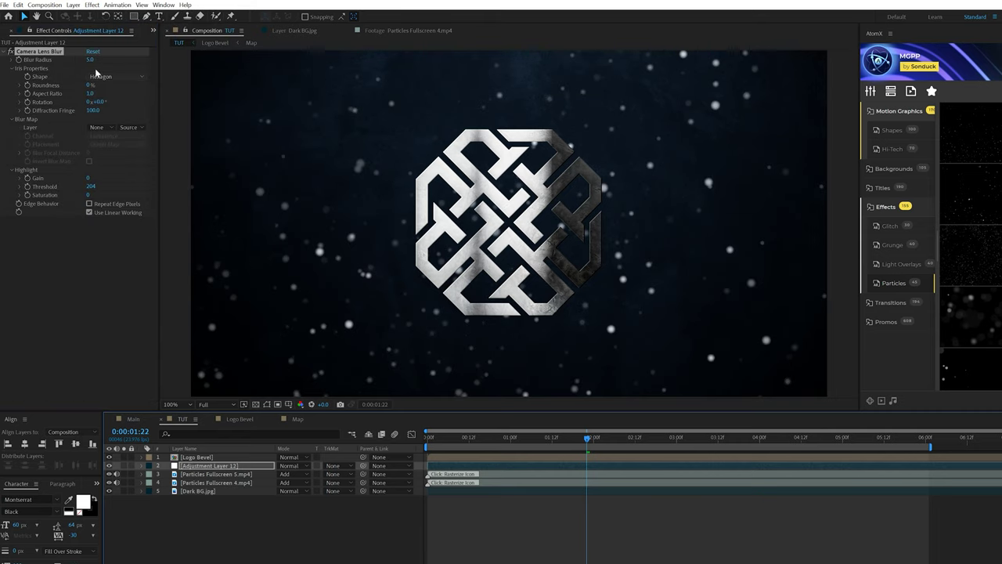
click(91, 60)
text(32)
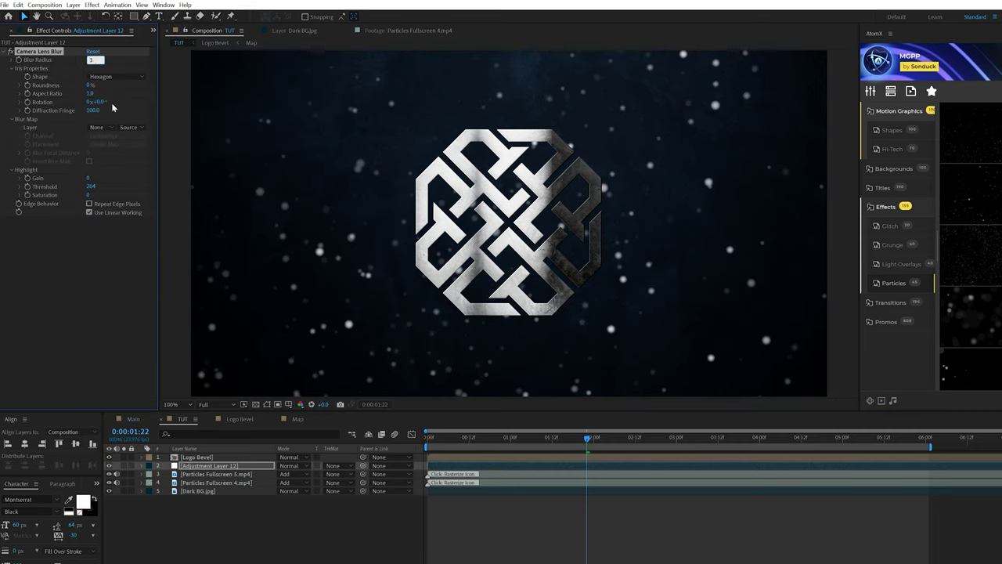
click(112, 77)
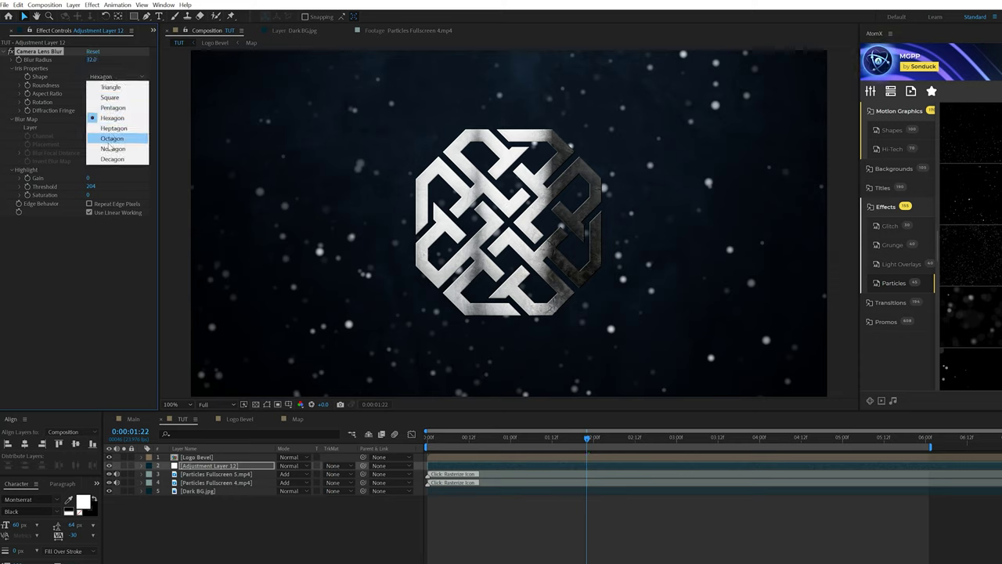
click(114, 137)
click(632, 440)
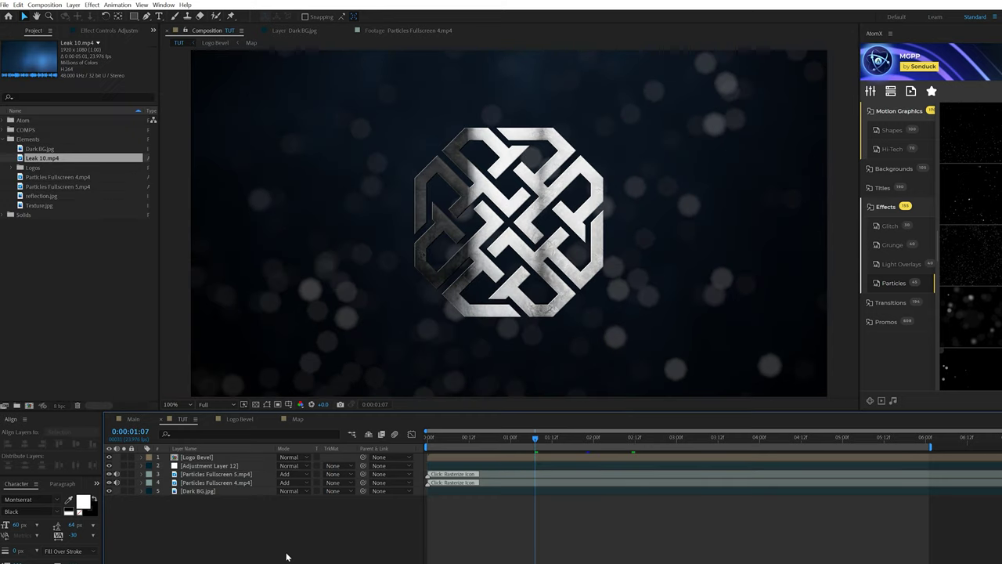
- Add a top adjustment layer with a contrast-boosting S-curve in Curves
key(ctrl+alt+y)
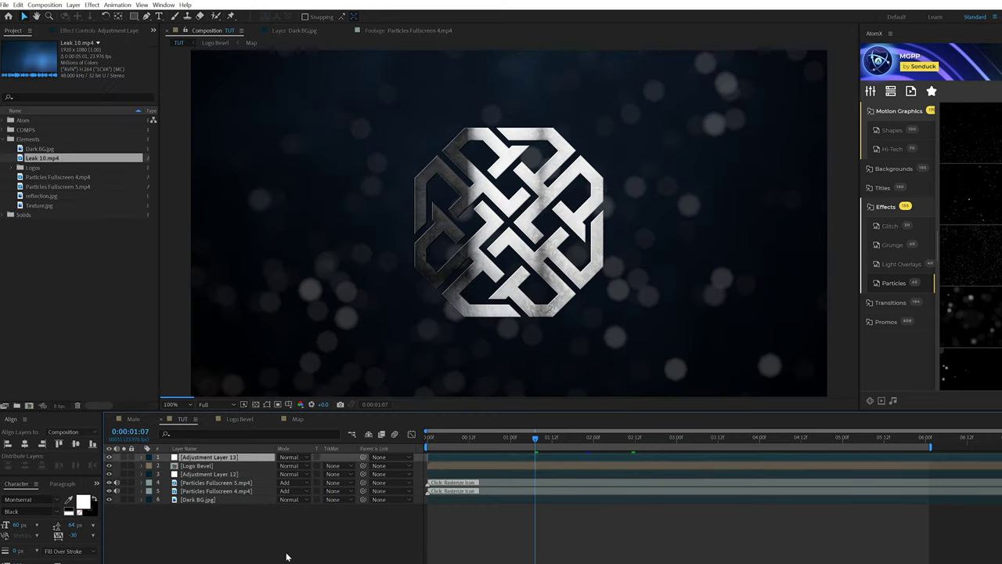
click(91, 5)
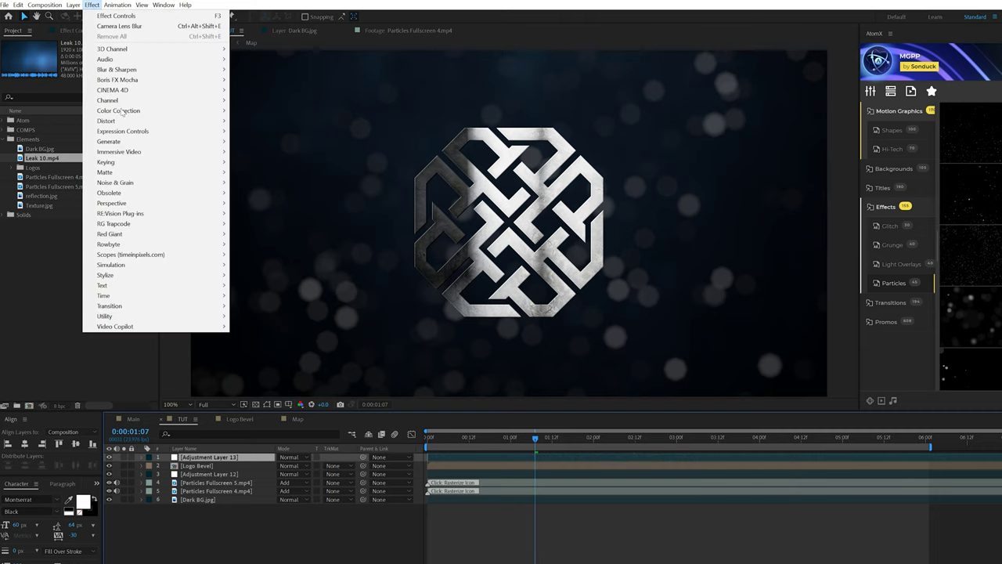
mouse_move(125, 110)
click(258, 289)
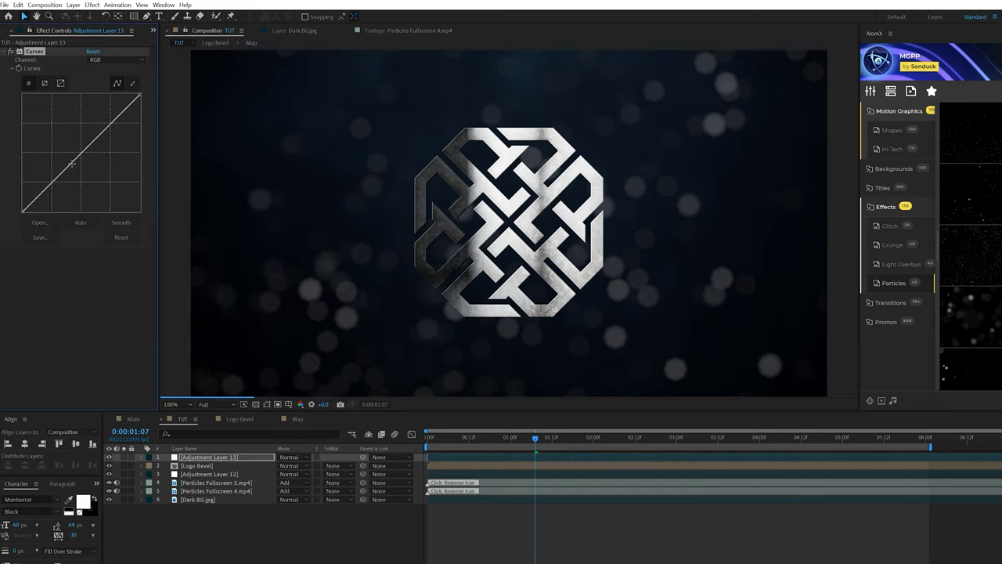
drag(71, 163, 66, 187)
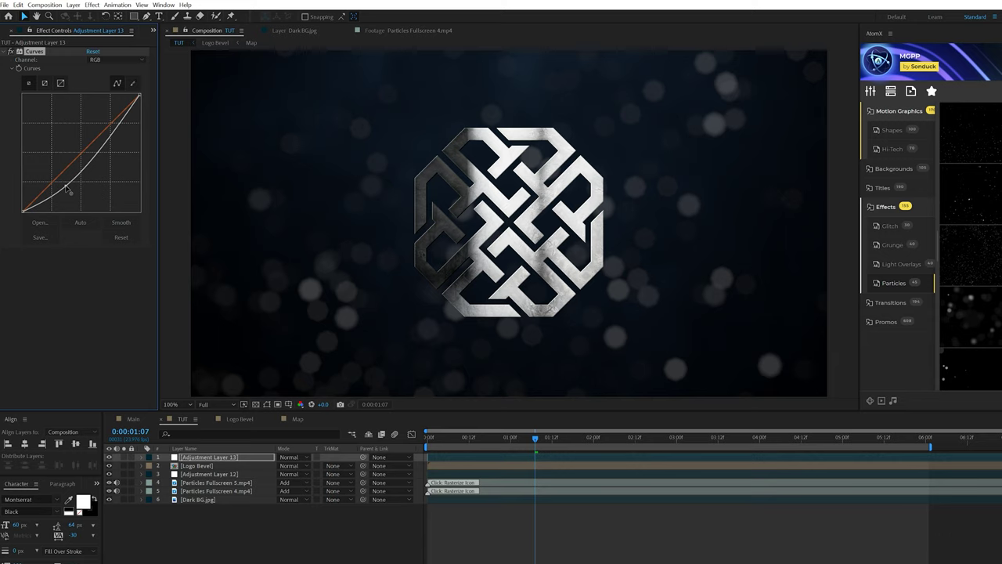
drag(109, 134, 110, 123)
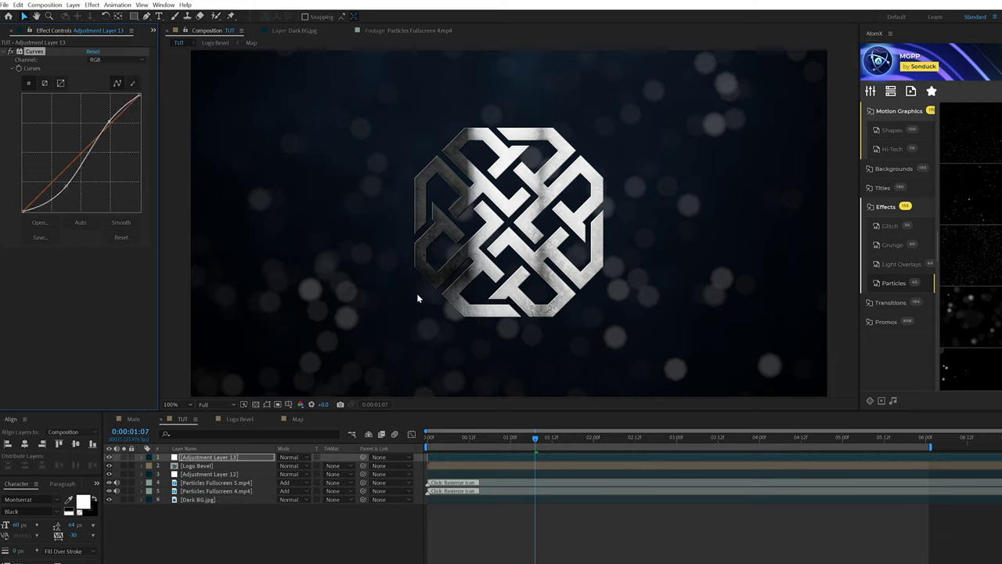
key(ctrl+z)
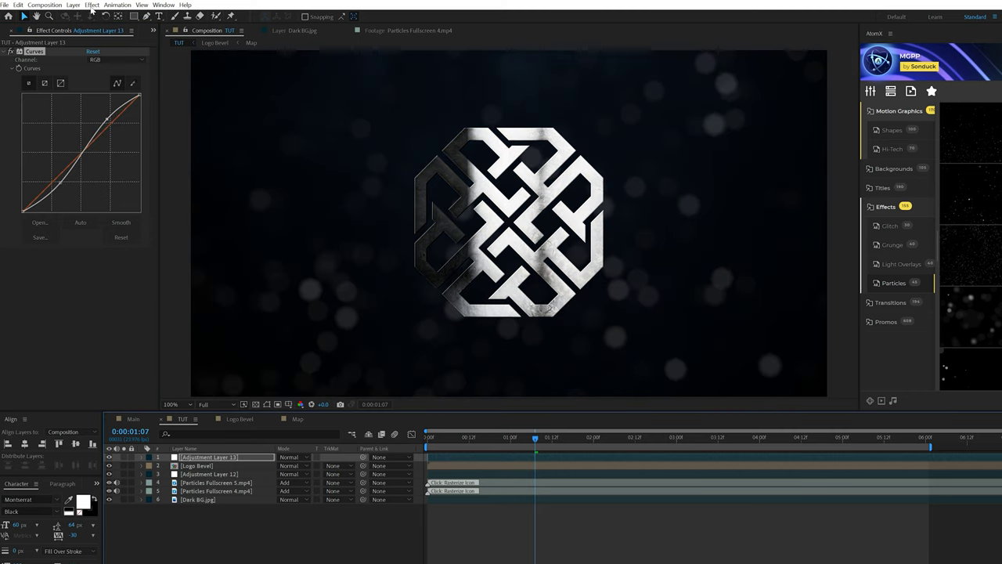
- Add 7% Noise grain with Use Color Noise turned off
click(92, 6)
mouse_move(156, 182)
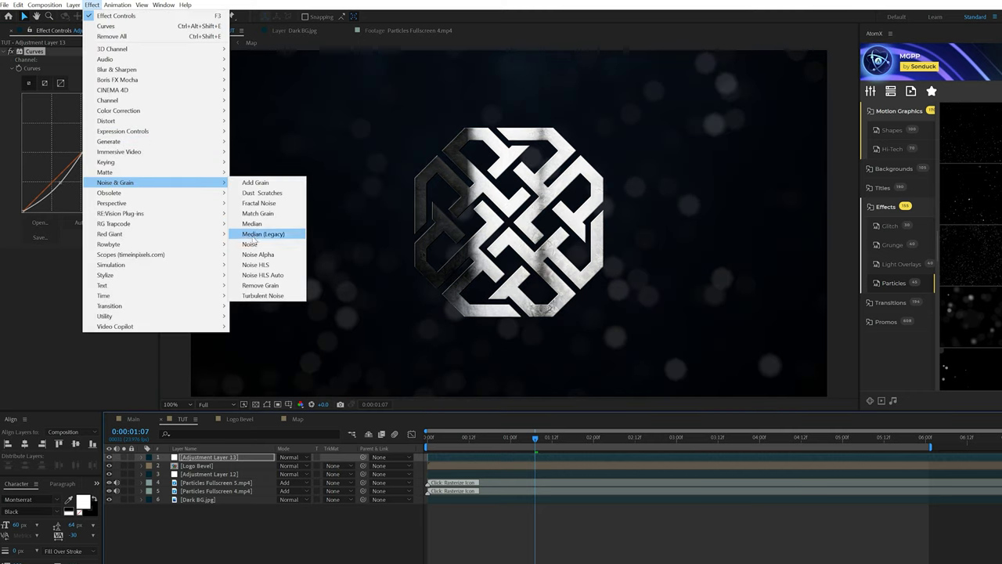
click(250, 243)
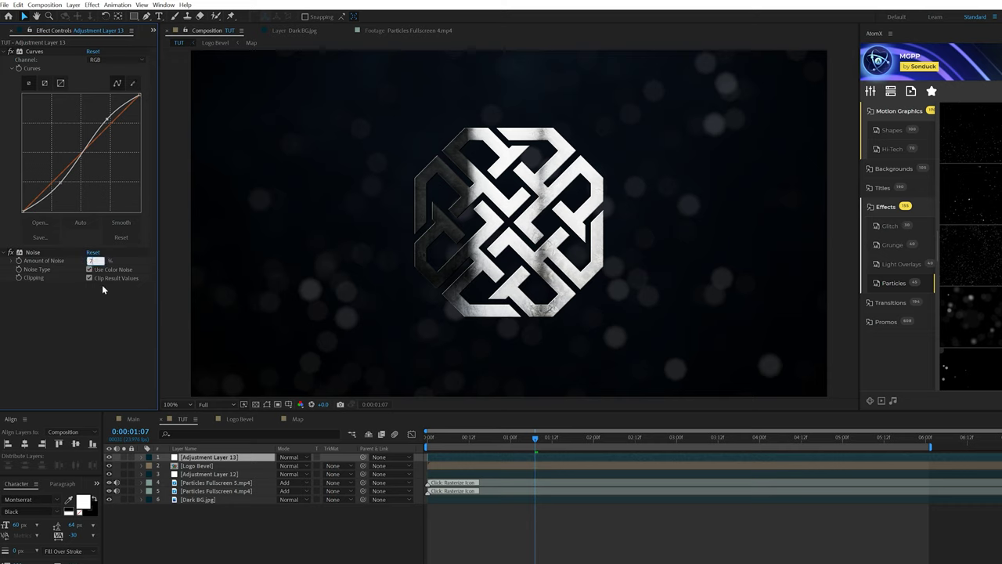
click(88, 269)
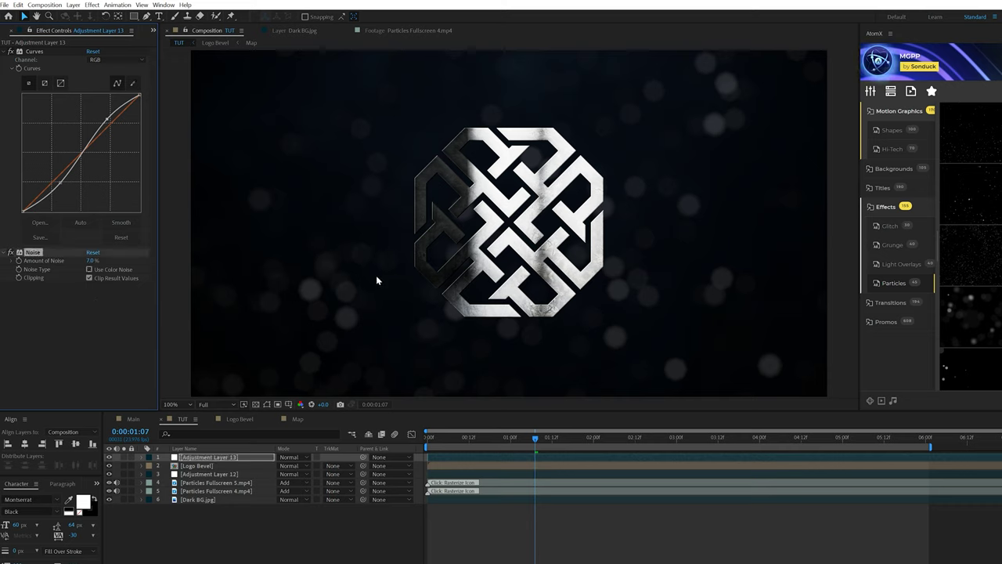
key(F2)
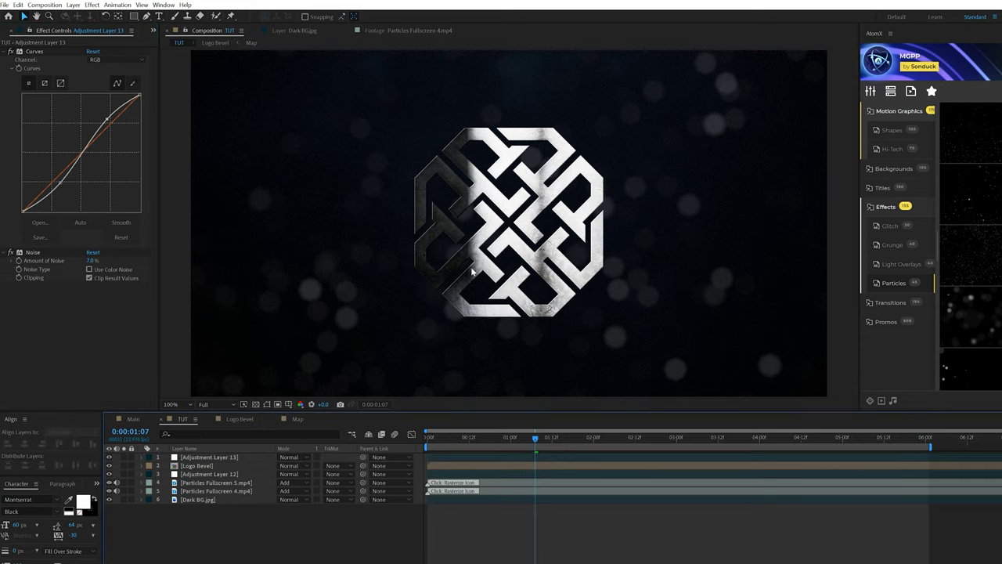
- Find and preview the Leak 10 clip among AtomX's light overlays
click(451, 438)
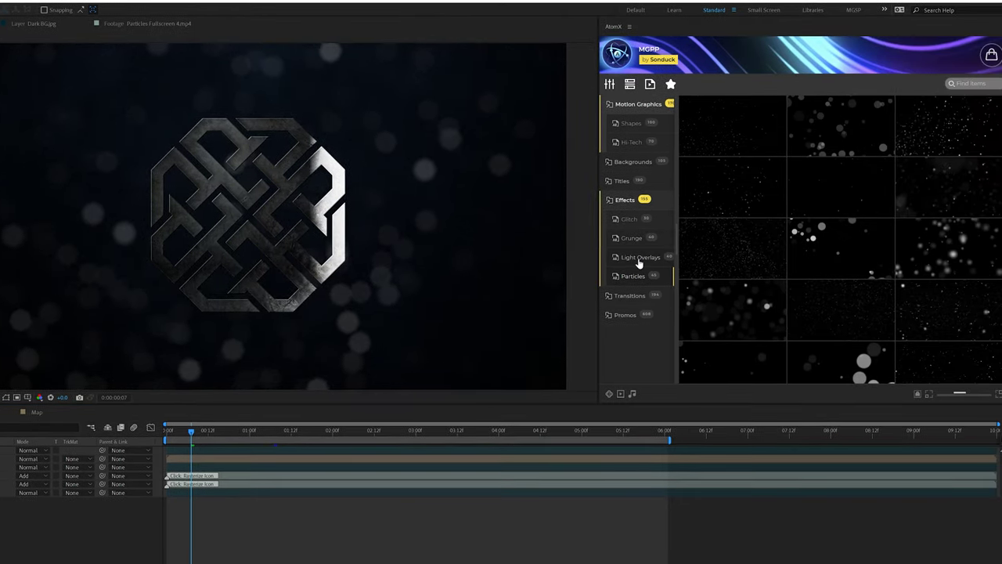
click(637, 257)
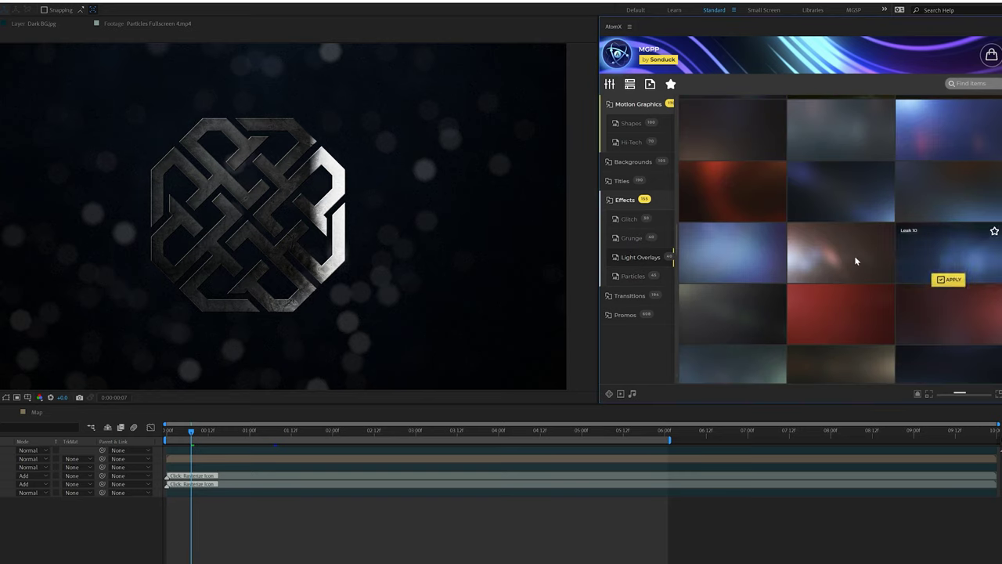
mouse_move(941, 214)
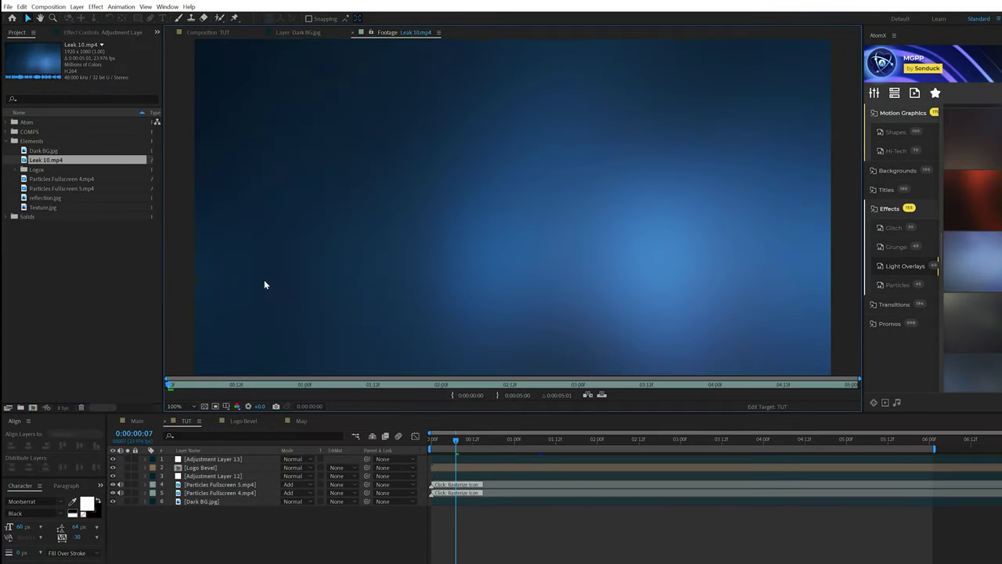
drag(178, 387, 306, 387)
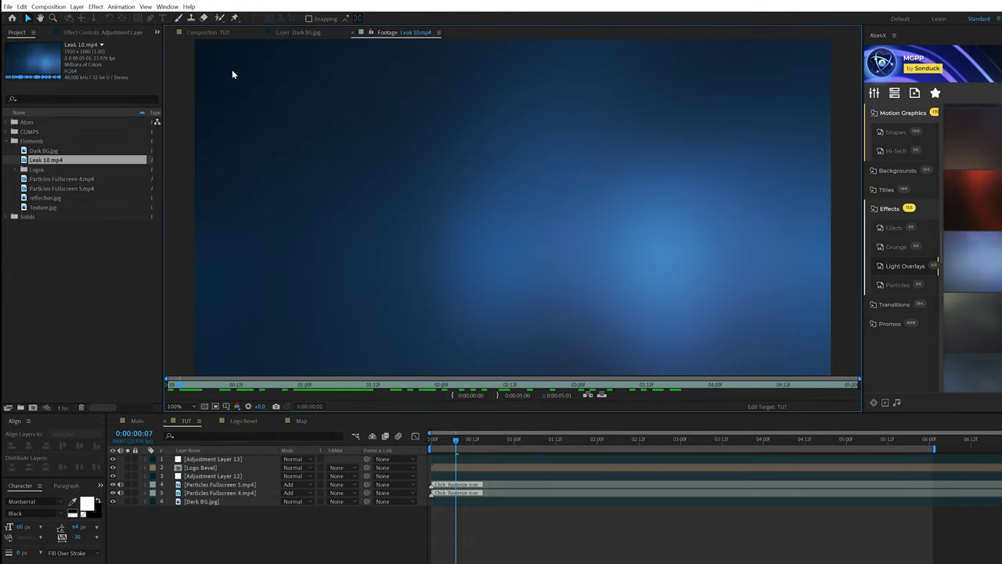
- Add Leak 10.mp4 to TUT as layer 2 in Hard Light blend mode
click(211, 32)
drag(45, 161, 188, 468)
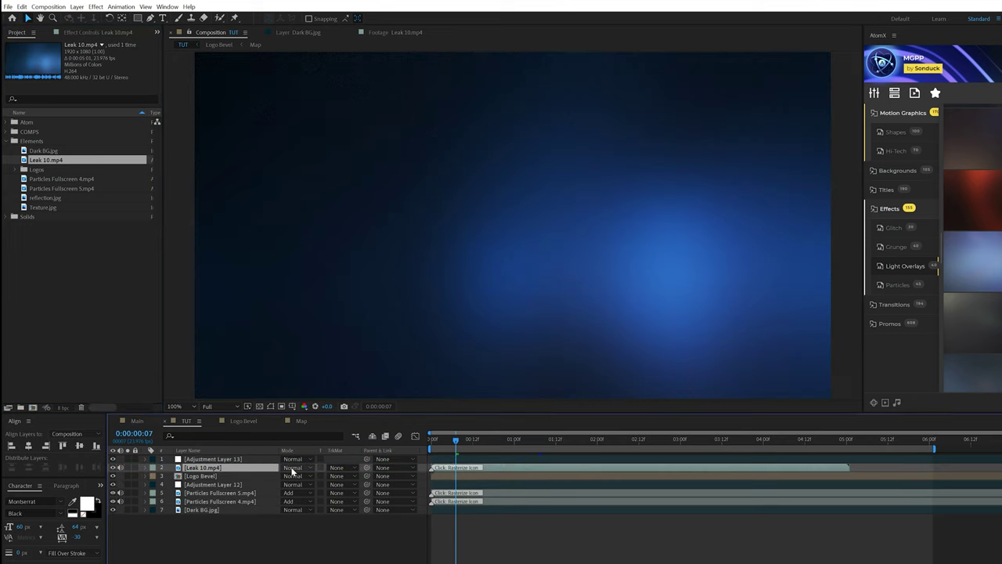
click(291, 468)
click(324, 253)
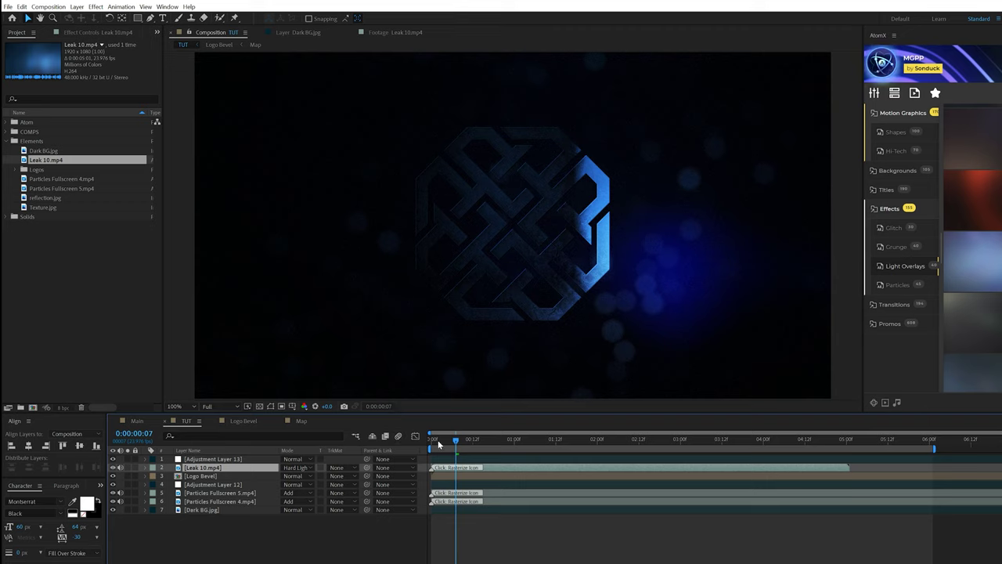
- Apply Tint to Leak 10.mp4 with Map White To set to black
click(95, 6)
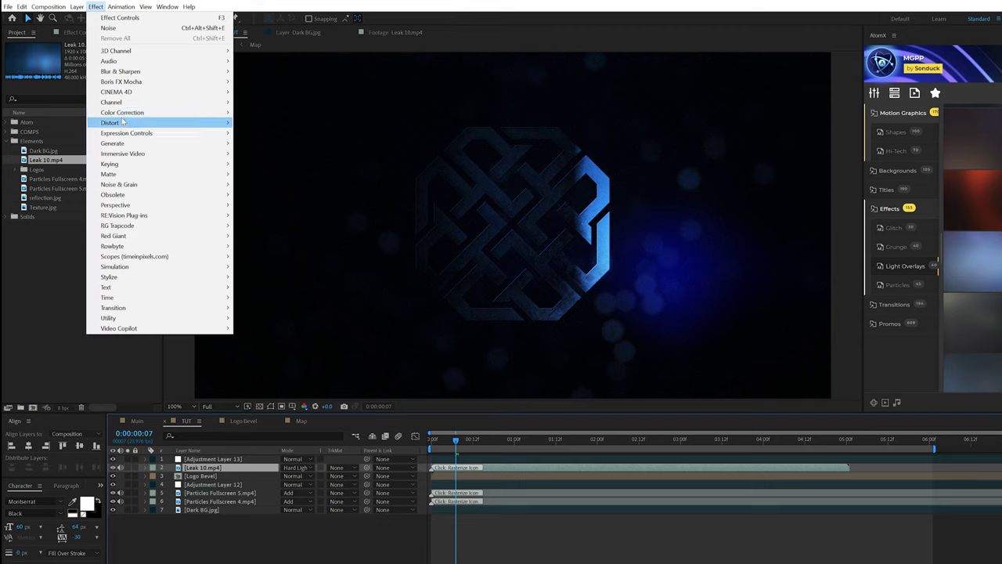
mouse_move(123, 113)
click(252, 430)
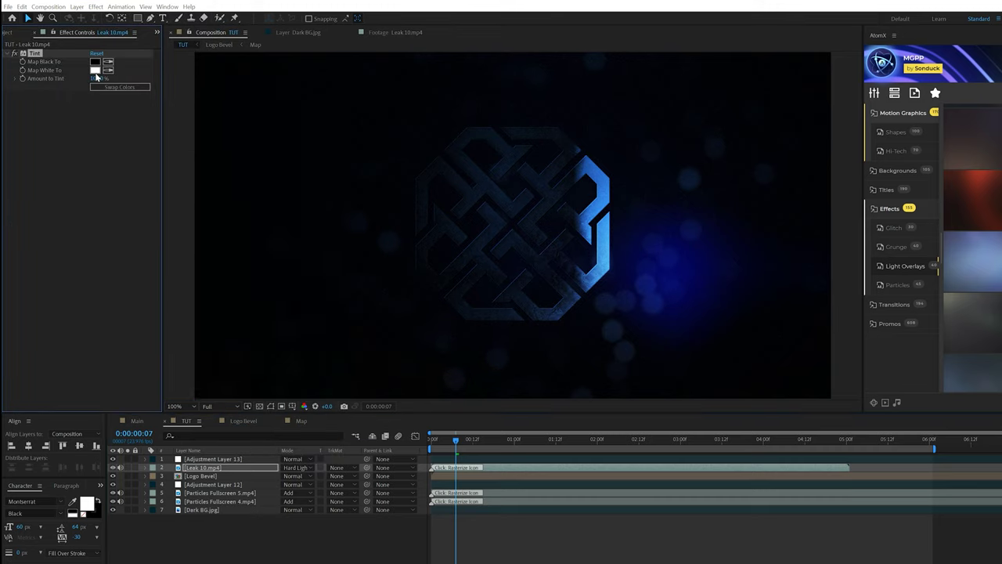
click(95, 70)
click(160, 427)
click(288, 303)
- Show Leak 10's Opacity at 0:00:00:00 and preview the comp to 0:00:01:21
click(436, 440)
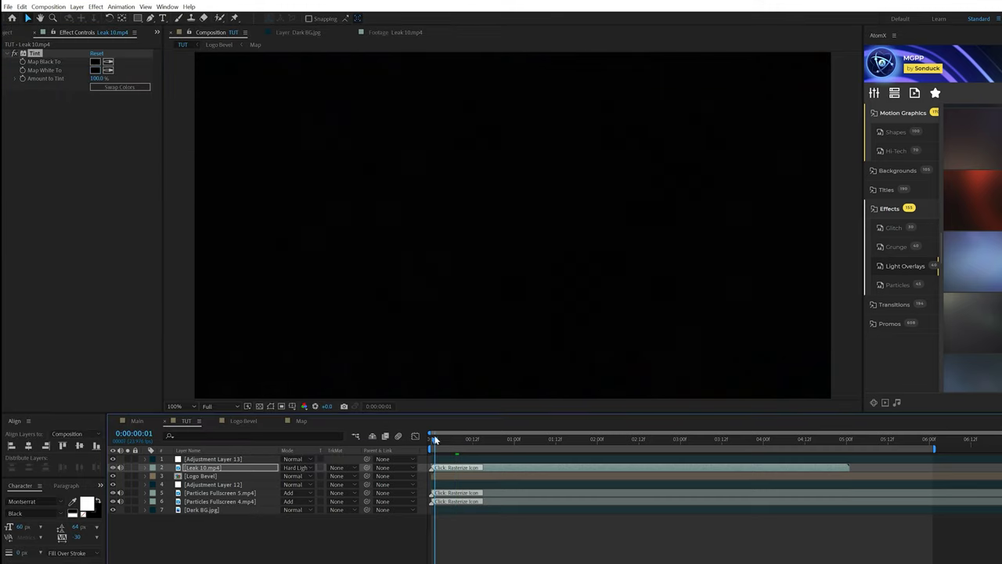
key(t)
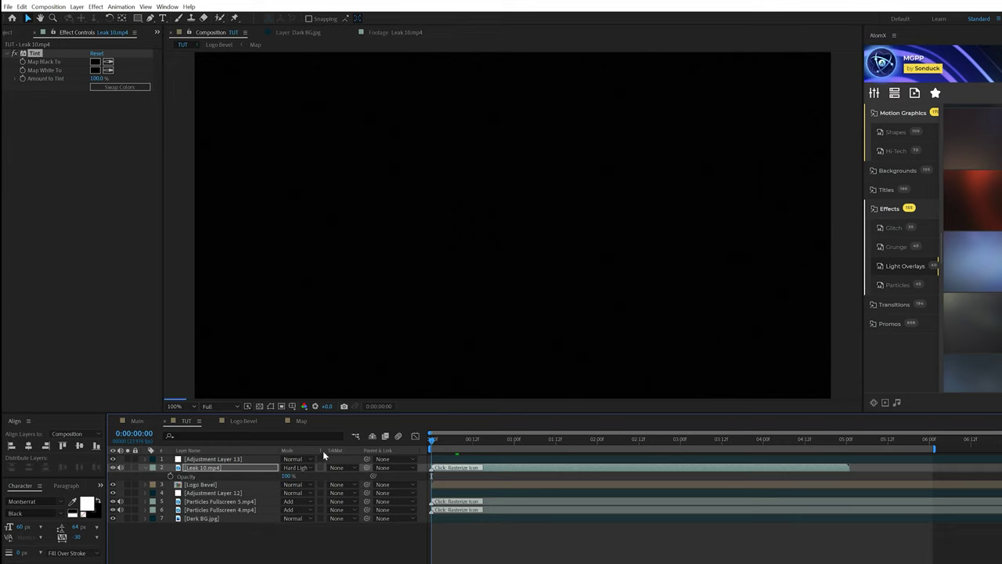
click(195, 475)
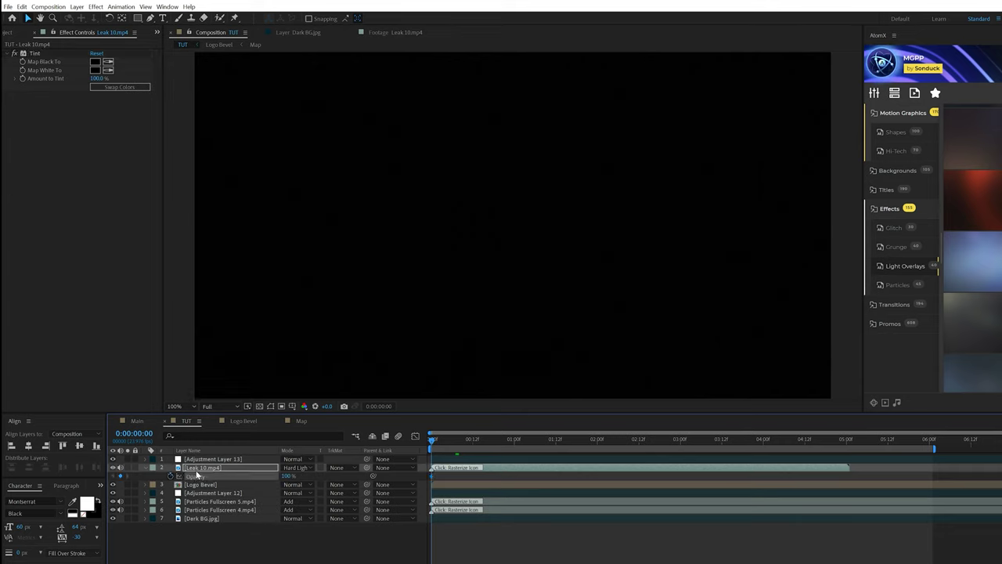
key(space)
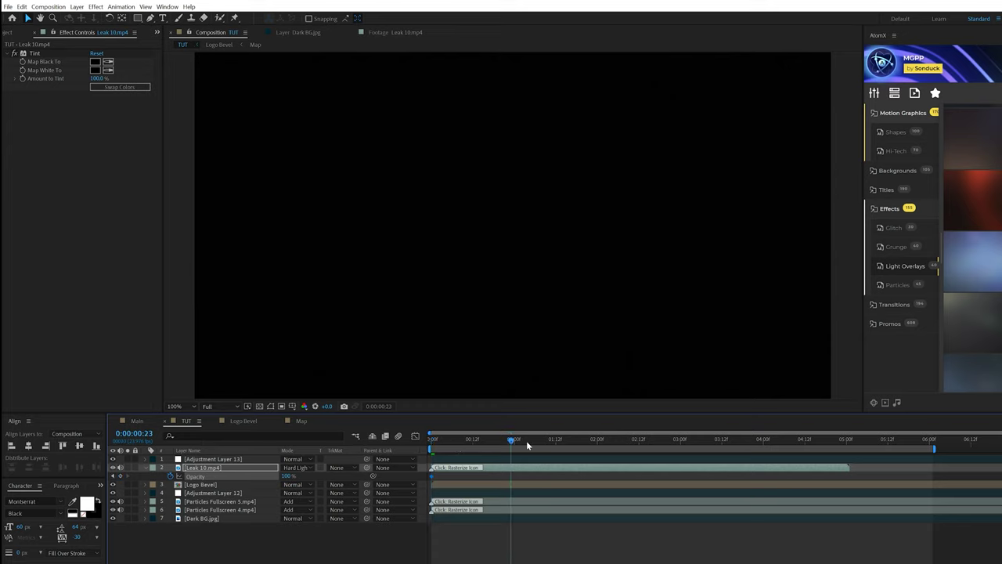
click(585, 446)
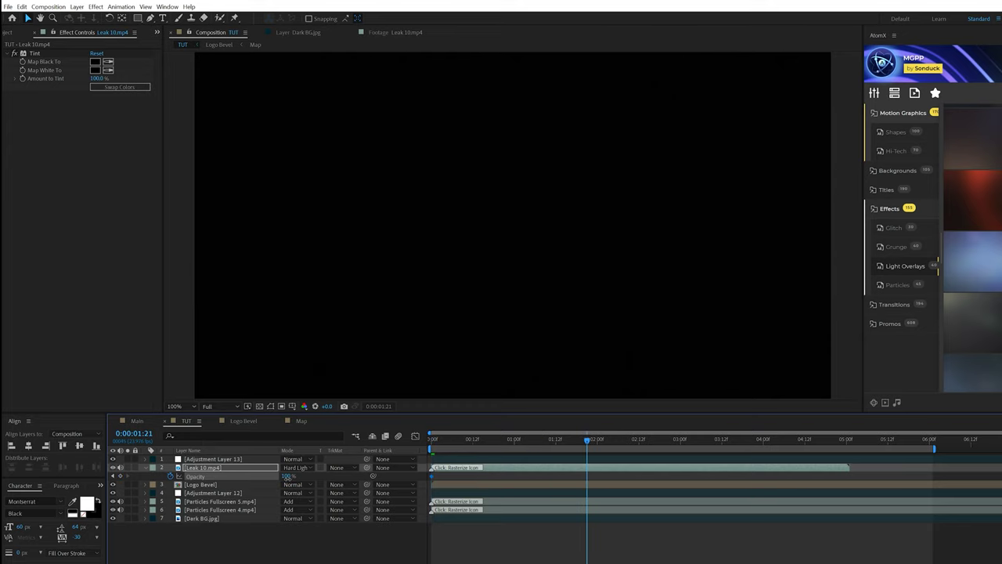